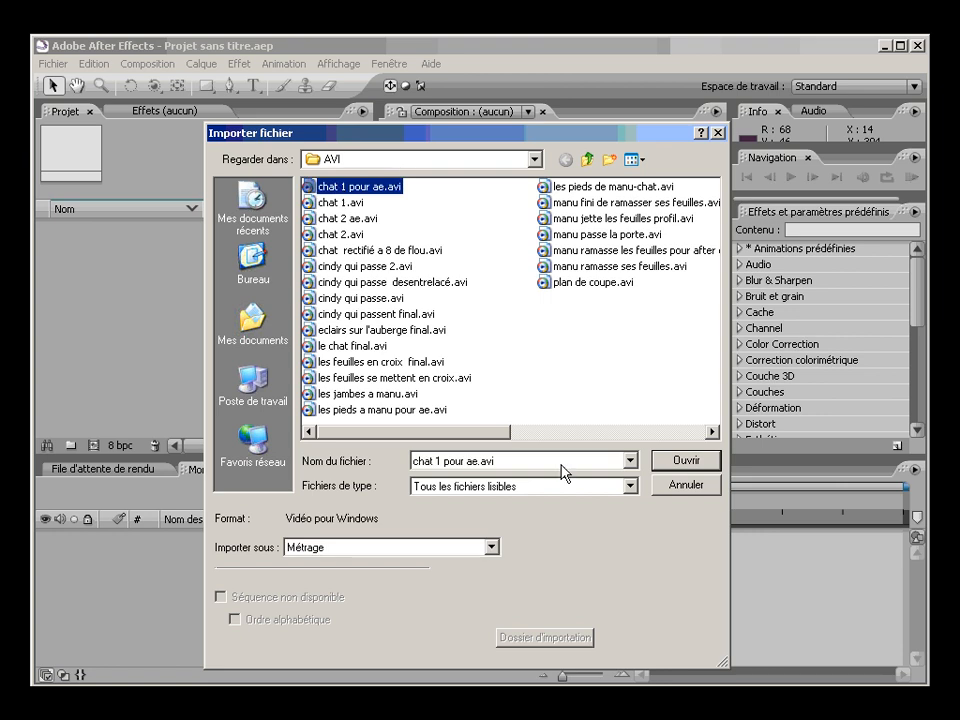
- Create a composition from the imported clip chat 1 pour ae.avi and play it back from its first frame
{"action": "left_click", "coordinate": [677, 460]}
{"action": "left_click_drag", "start_coordinate": [62, 235], "coordinate": [141, 525]}
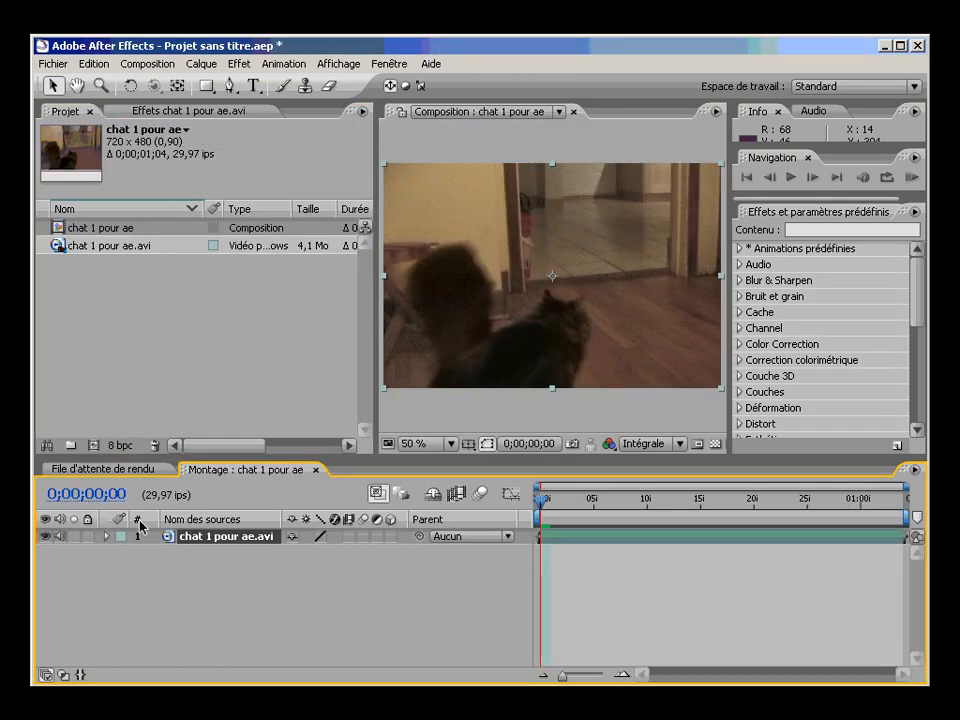
{"action": "key", "text": "space"}
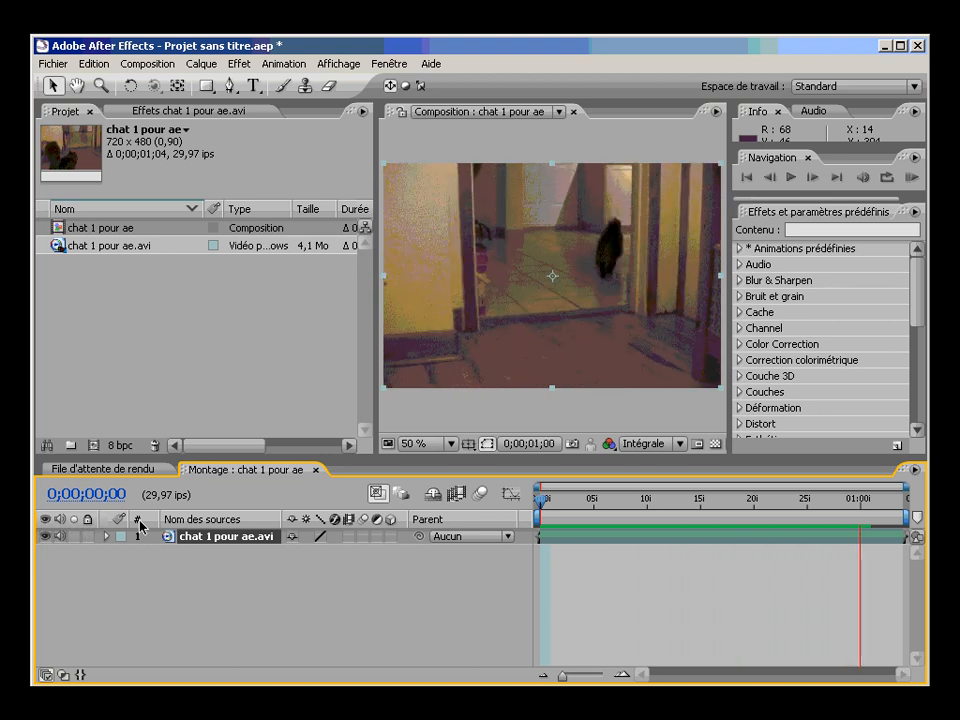
{"action": "key", "text": "space"}
{"action": "left_click_drag", "start_coordinate": [753, 504], "coordinate": [508, 503]}
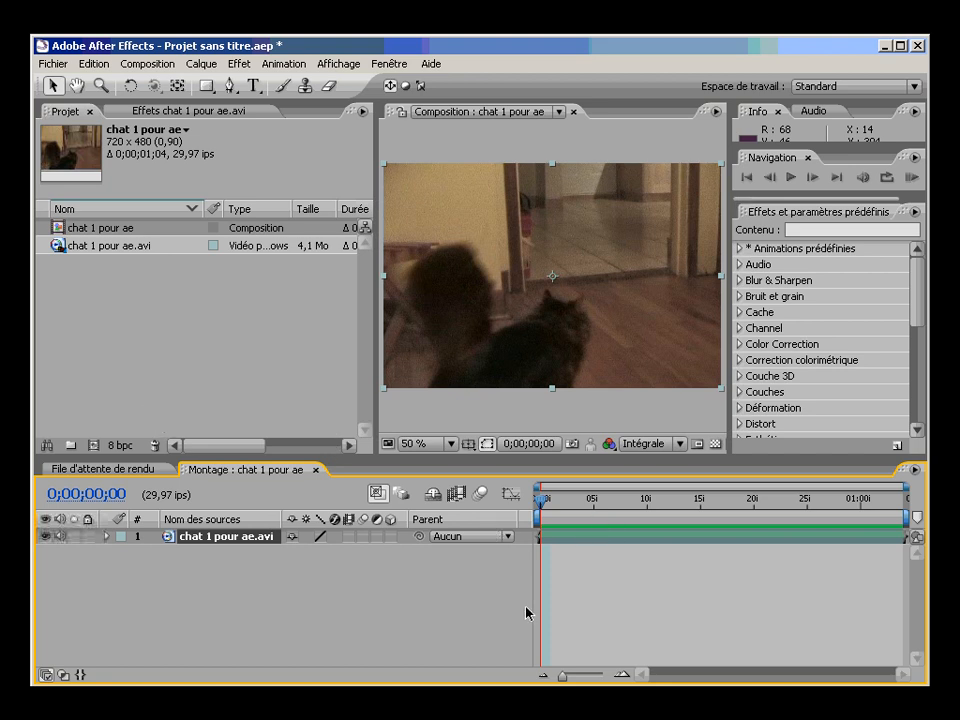
- Trace the cat's outline, including tail and ears, with a closed Pen tool mask on the clip's first frame
{"action": "left_click", "coordinate": [229, 87]}
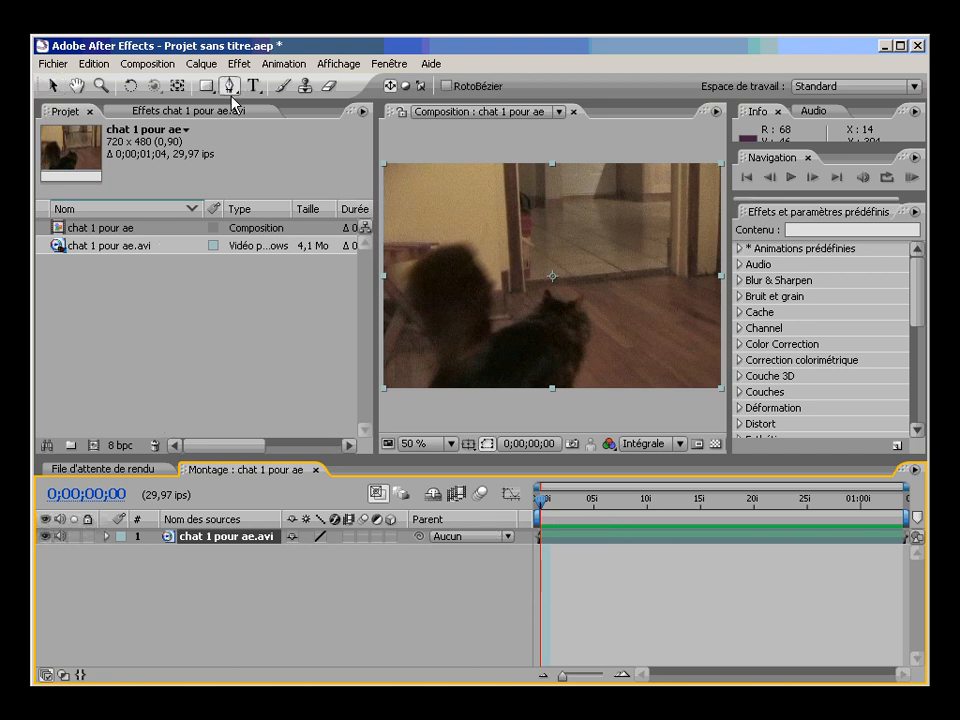
{"action": "left_click_drag", "start_coordinate": [422, 398], "coordinate": [433, 372]}
{"action": "left_click", "coordinate": [432, 352]}
{"action": "mouse_move", "coordinate": [414, 314]}
{"action": "left_mouse_down"}
{"action": "mouse_move", "coordinate": [408, 282]}
{"action": "mouse_move", "coordinate": [426, 254]}
{"action": "mouse_move", "coordinate": [476, 255]}
{"action": "left_mouse_up"}
{"action": "left_click", "coordinate": [458, 241]}
{"action": "left_click", "coordinate": [483, 274]}
{"action": "left_click_drag", "start_coordinate": [494, 318], "coordinate": [496, 322]}
{"action": "left_click", "coordinate": [511, 323]}
{"action": "left_click", "coordinate": [534, 311]}
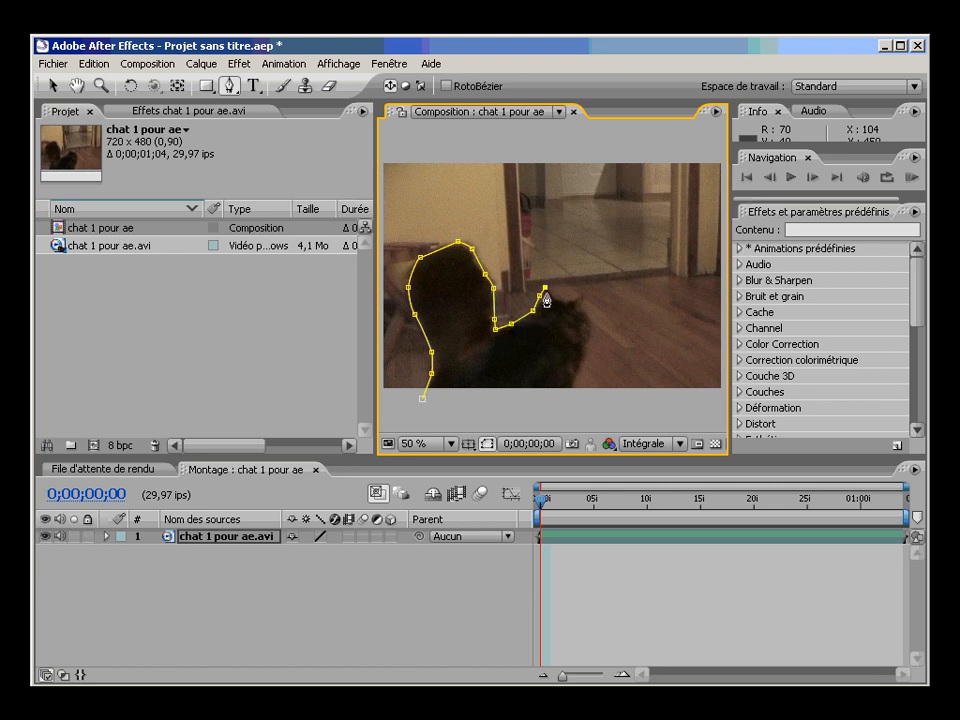
{"action": "left_click", "coordinate": [550, 295]}
{"action": "left_click", "coordinate": [579, 295]}
{"action": "left_click", "coordinate": [588, 320]}
{"action": "left_click", "coordinate": [571, 397]}
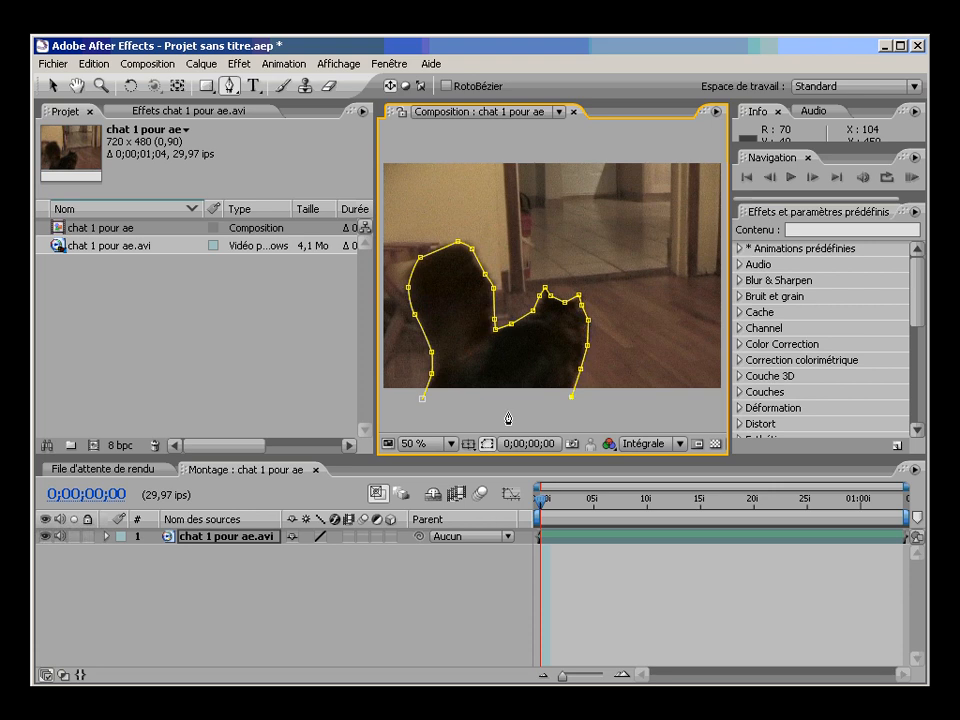
{"action": "left_click", "coordinate": [423, 400]}
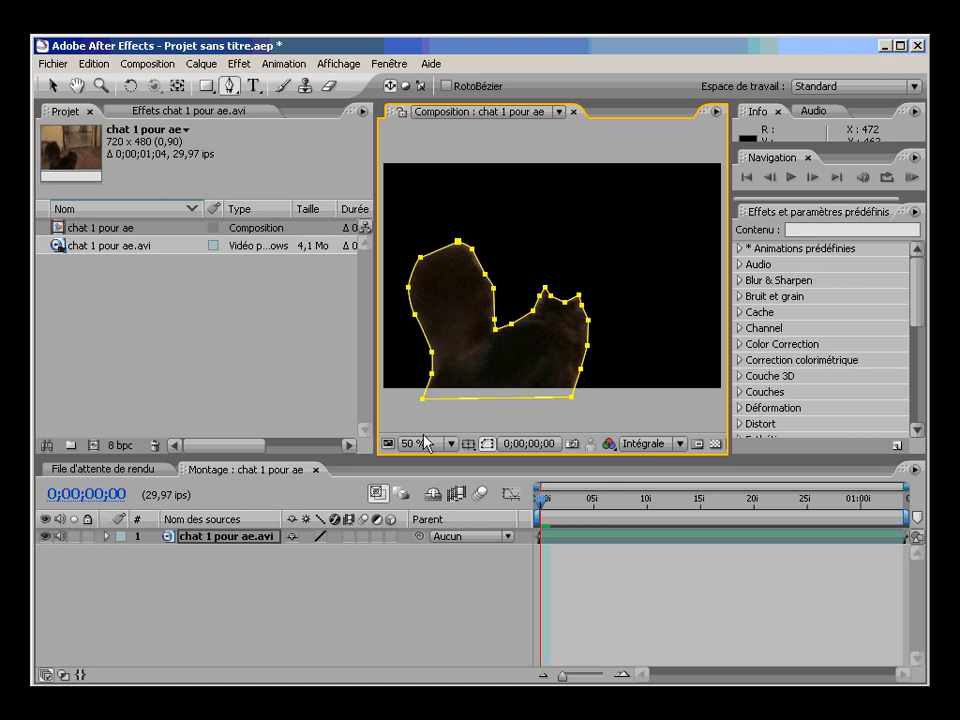
- Add chat 1 pour ae.avi again beneath the masked layer, and enable keyframing of Masque 1's Forme du masque at 0;00;00;00
{"action": "left_click_drag", "start_coordinate": [57, 248], "coordinate": [63, 572]}
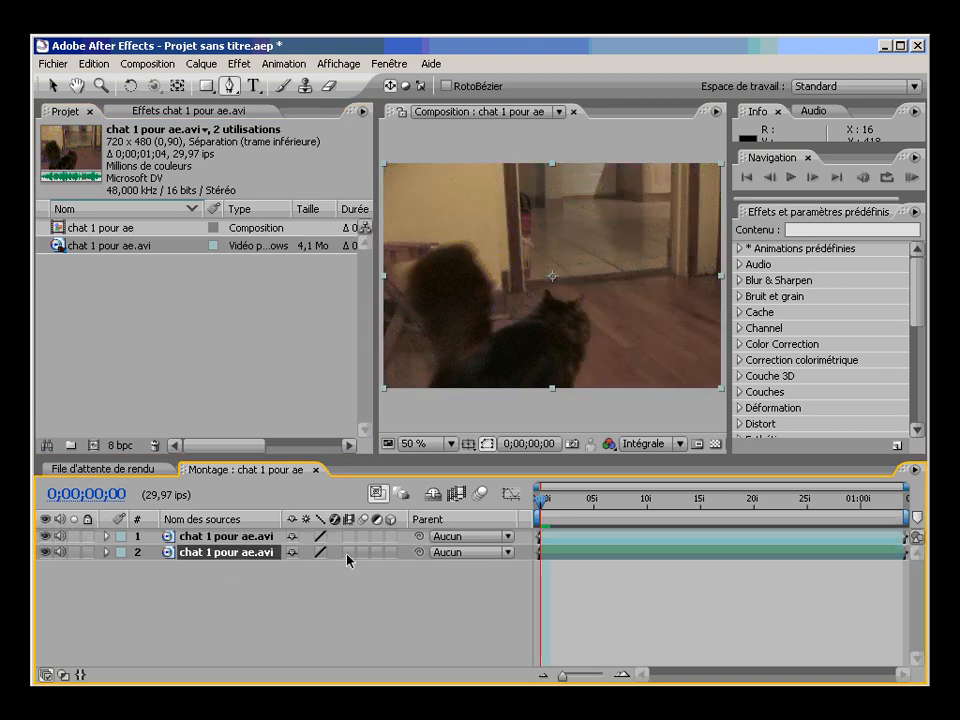
{"action": "left_click", "coordinate": [561, 537]}
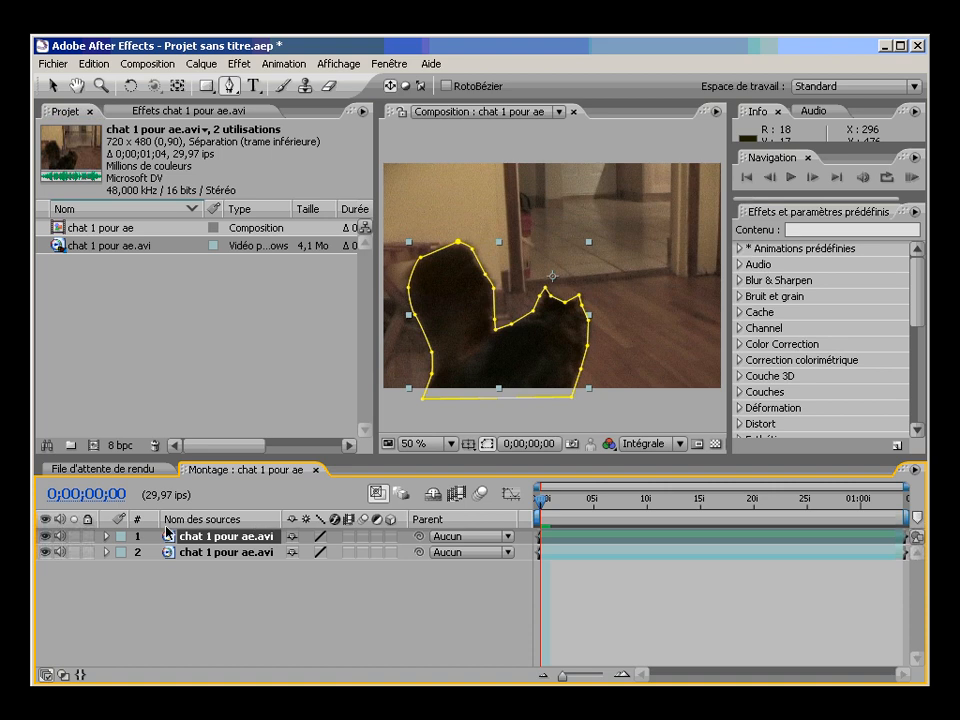
{"action": "left_click", "coordinate": [108, 537]}
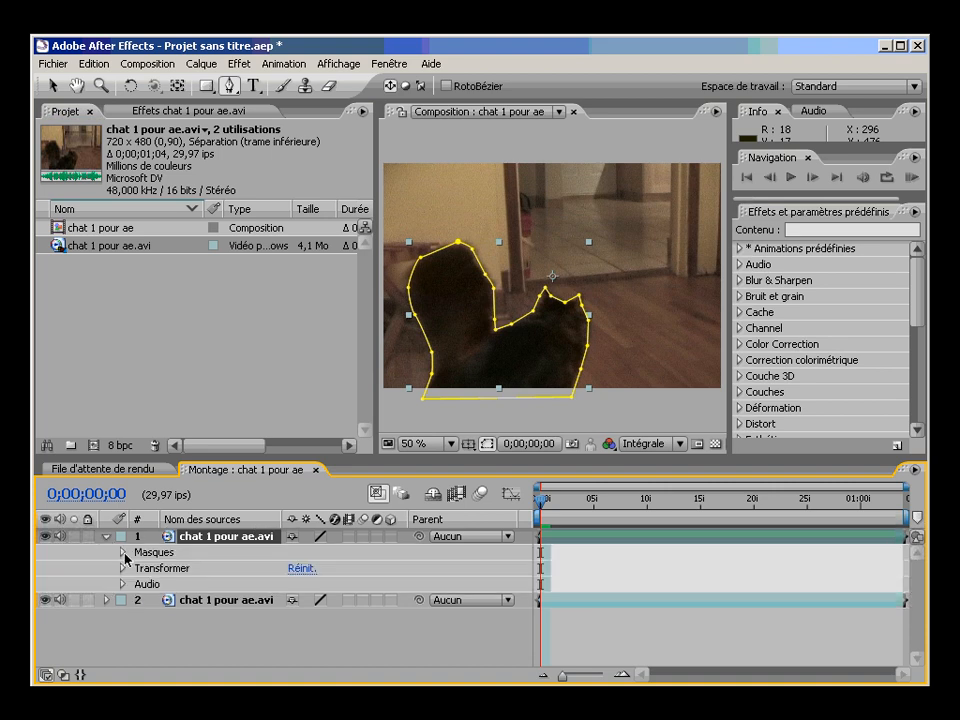
{"action": "left_click", "coordinate": [123, 553]}
{"action": "left_click", "coordinate": [139, 569]}
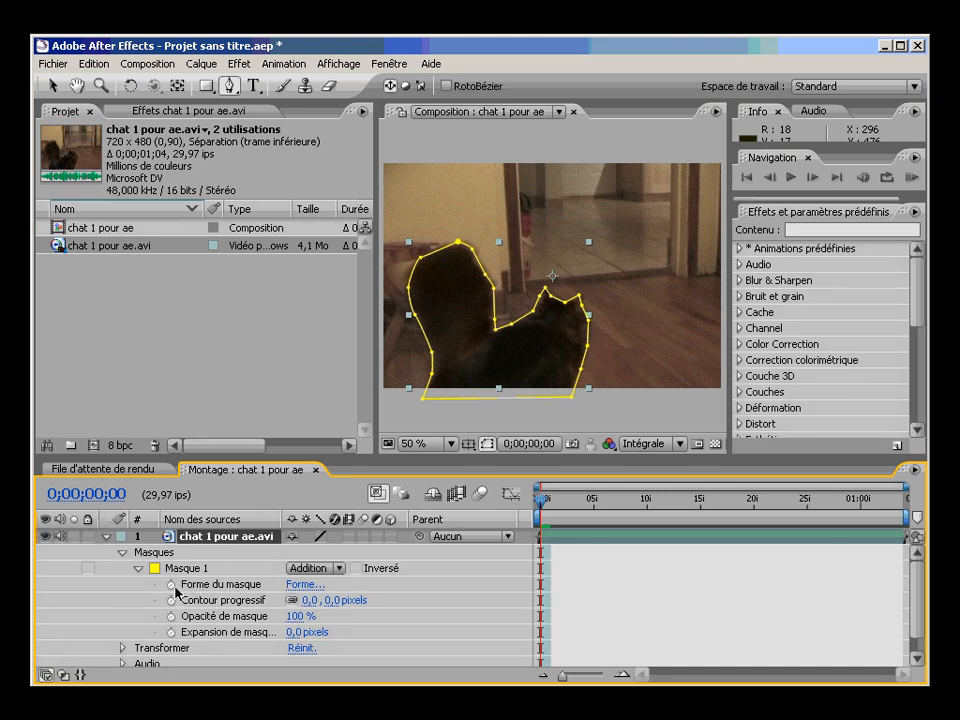
{"action": "left_click", "coordinate": [171, 584]}
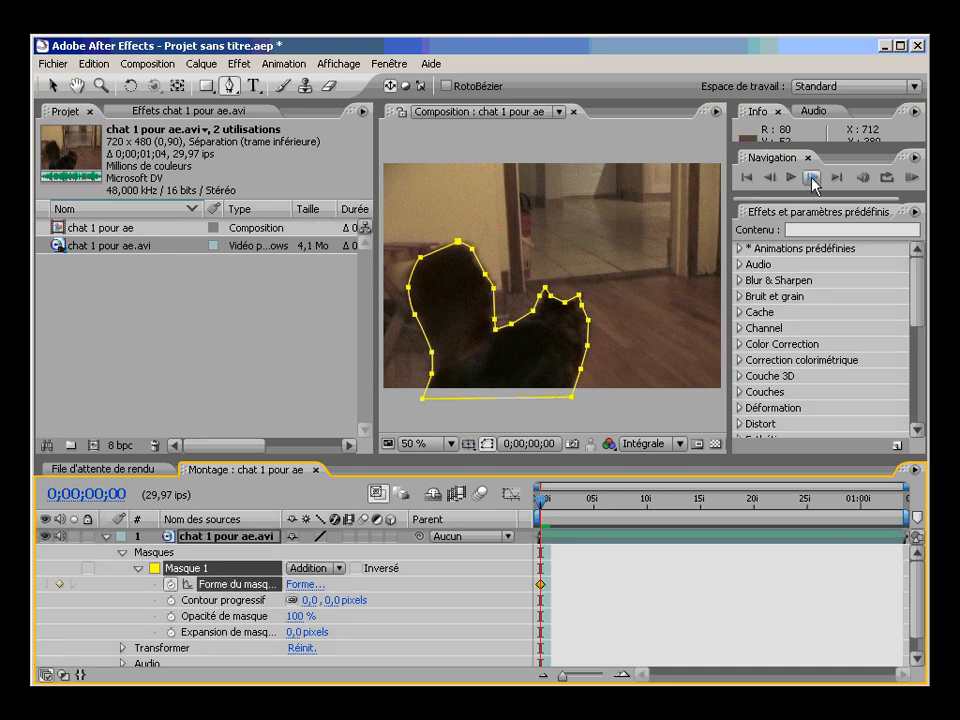
- Advance one frame to 0;00;00;01 and move the whole mask to follow the cat's new position
{"action": "left_click", "coordinate": [812, 178]}
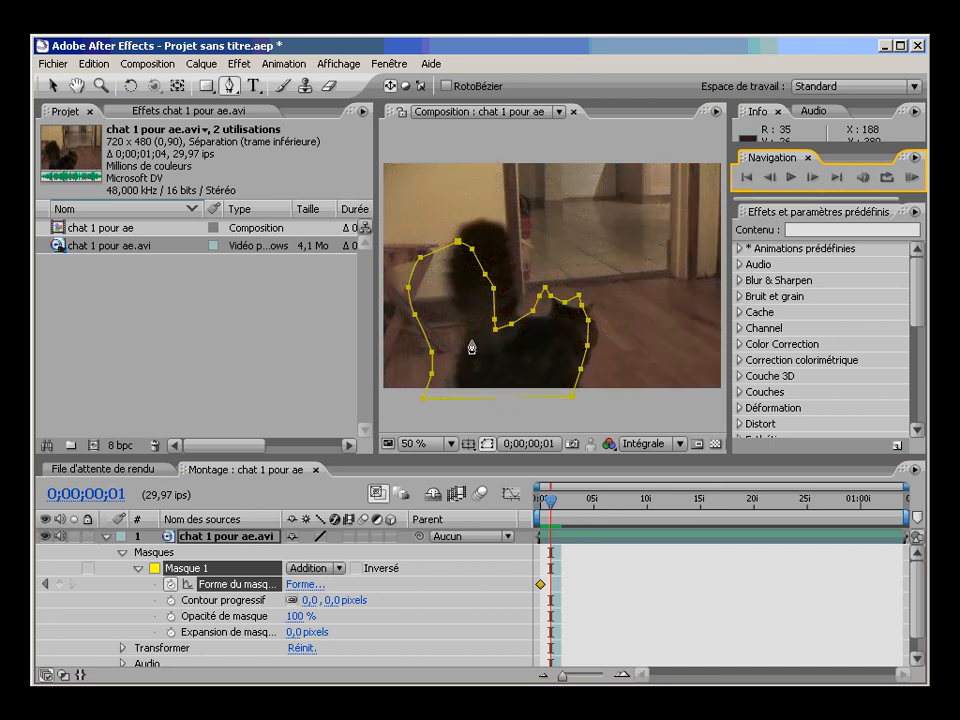
{"action": "left_click", "coordinate": [53, 85]}
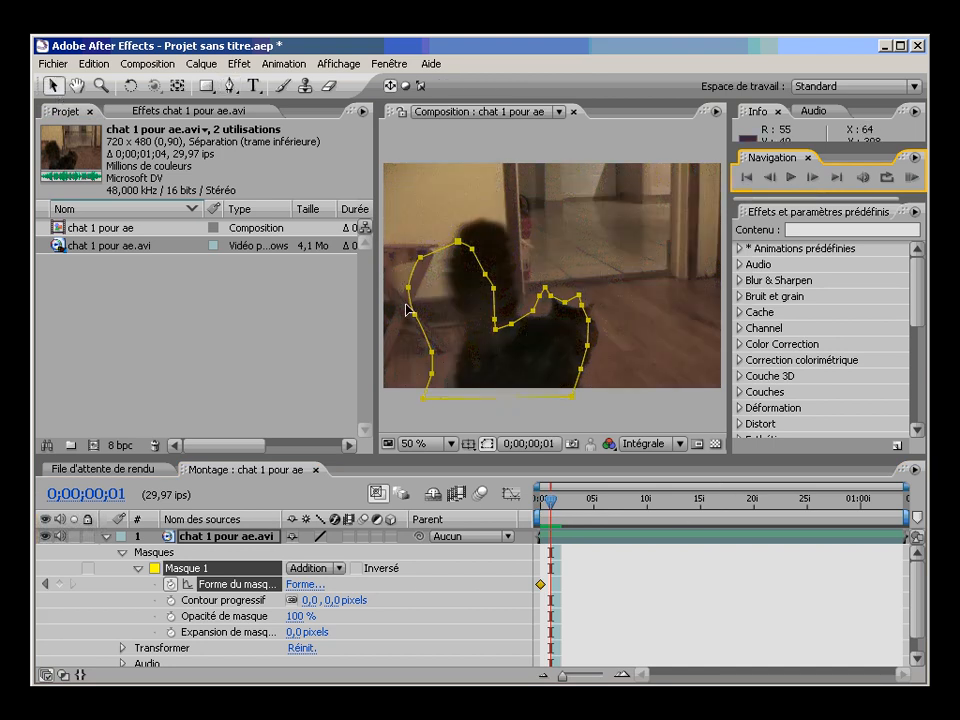
{"action": "left_click", "coordinate": [493, 321]}
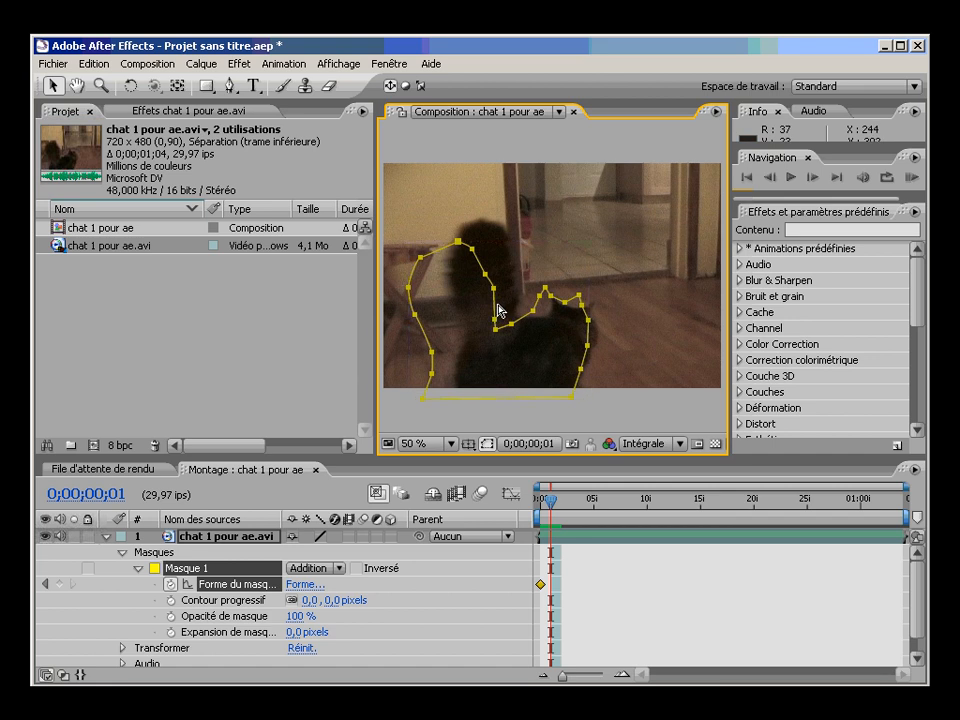
{"action": "double_click", "coordinate": [497, 316]}
{"action": "left_click_drag", "start_coordinate": [480, 343], "coordinate": [492, 337]}
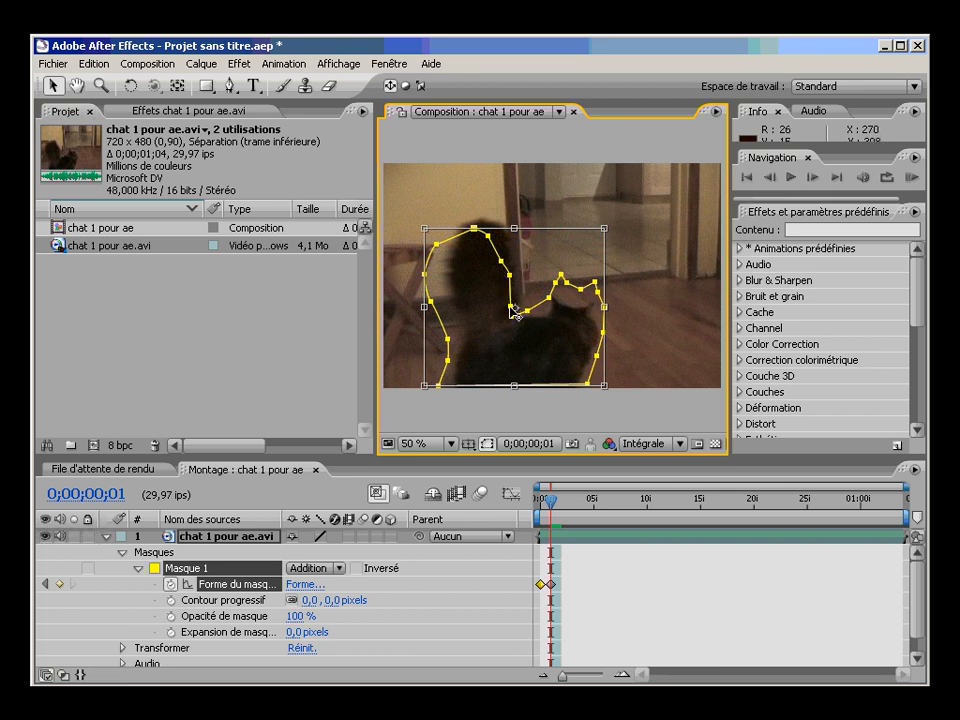
- Reshape the mask around the cat's tail and its rear edge by repositioning the individual points
{"action": "double_click", "coordinate": [510, 277]}
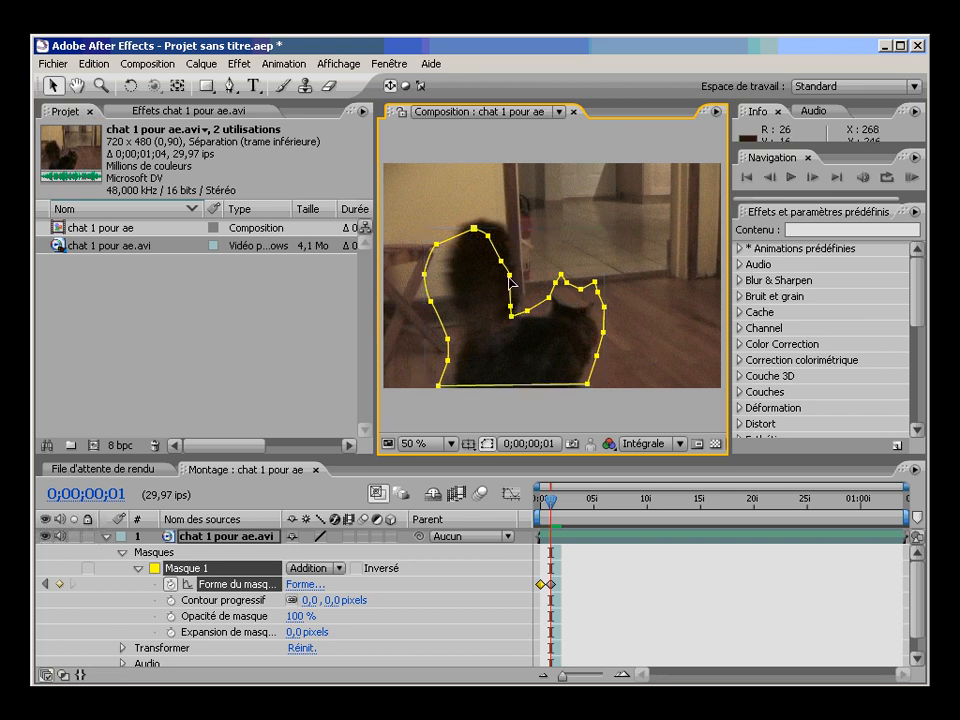
{"action": "left_click_drag", "start_coordinate": [512, 278], "coordinate": [461, 225]}
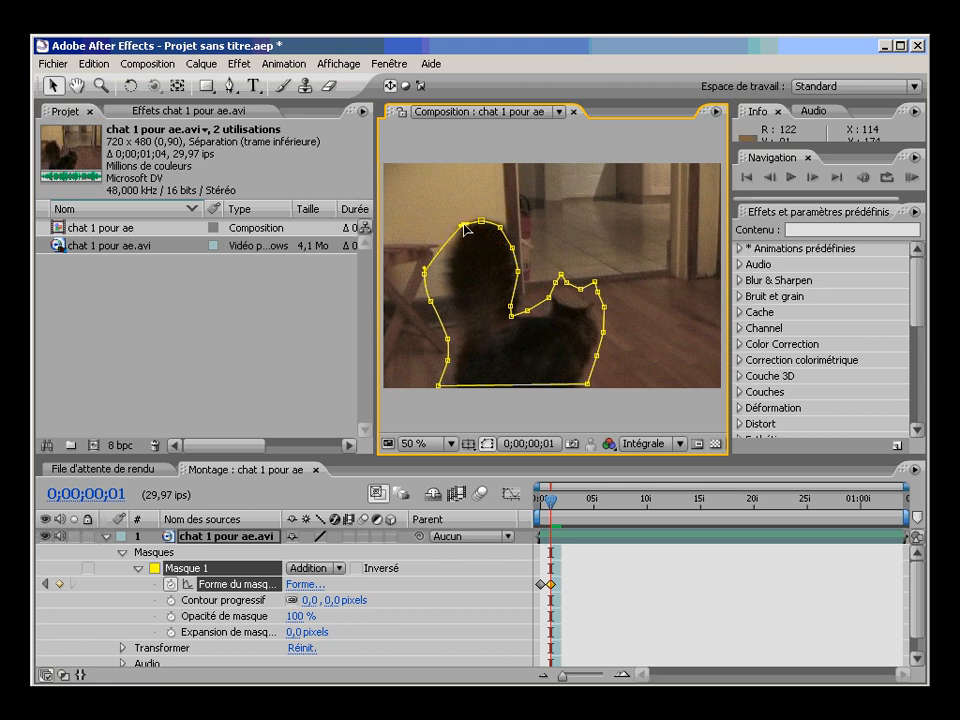
{"action": "left_click_drag", "start_coordinate": [425, 272], "coordinate": [450, 250]}
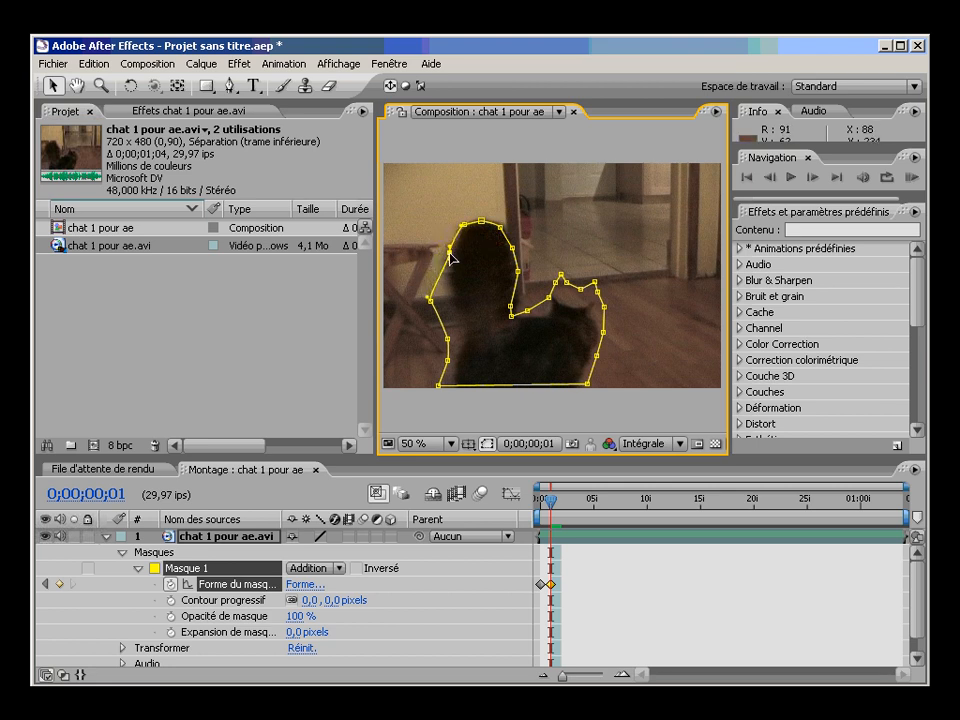
{"action": "left_click_drag", "start_coordinate": [430, 298], "coordinate": [448, 282]}
{"action": "left_click_drag", "start_coordinate": [448, 341], "coordinate": [448, 397]}
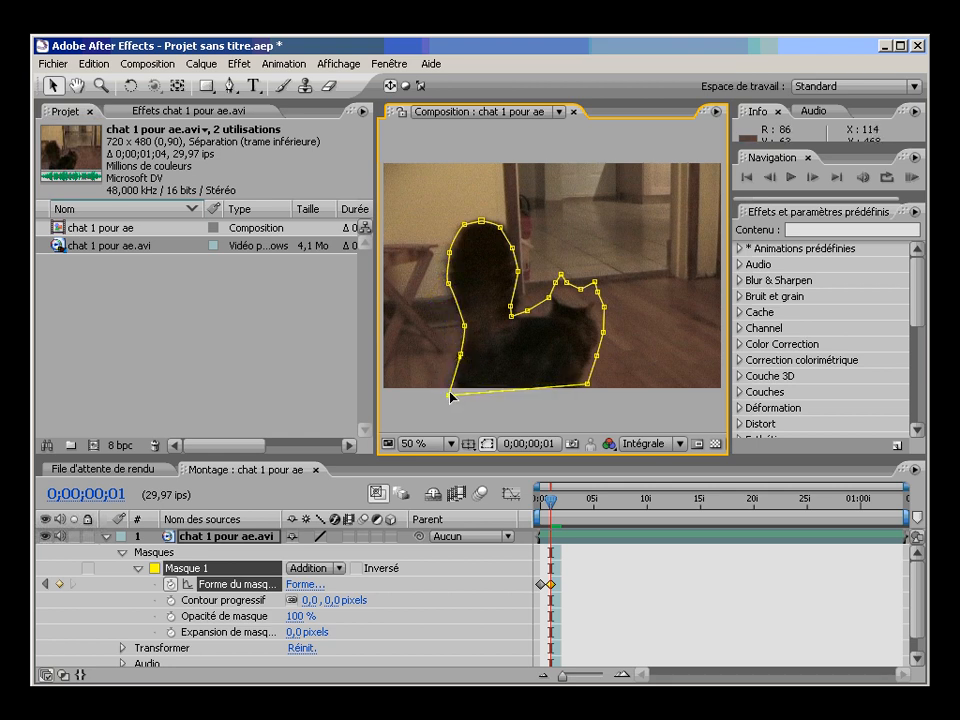
- Fit the remaining mask points to the cat's front, head and ears, and compare the outline with the previous frame
{"action": "left_click_drag", "start_coordinate": [586, 386], "coordinate": [575, 399]}
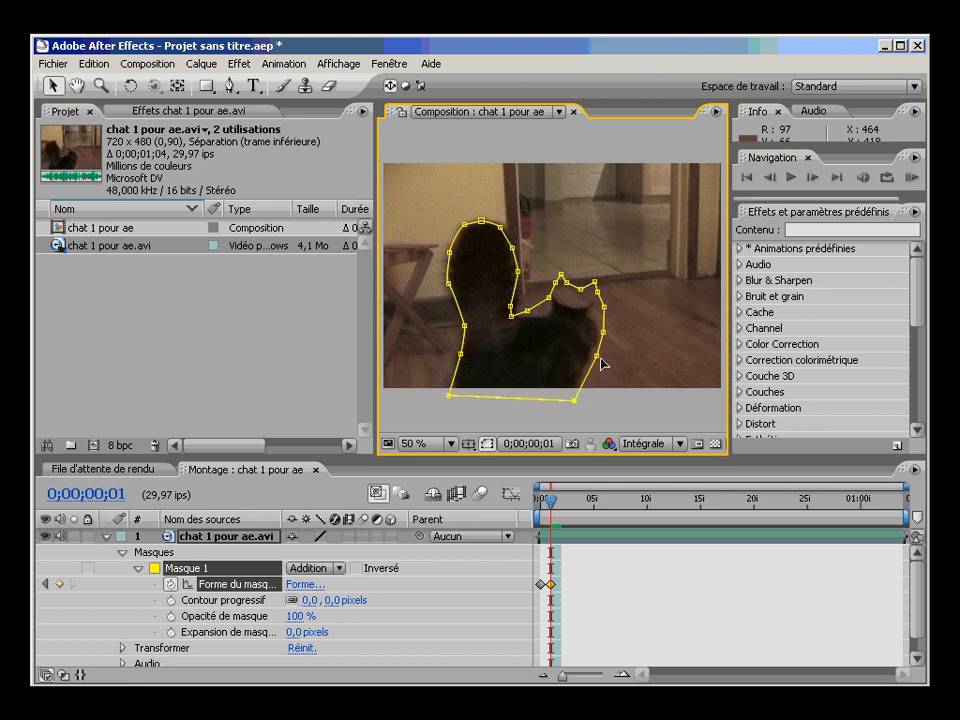
{"action": "mouse_move", "coordinate": [597, 354]}
{"action": "left_mouse_down"}
{"action": "mouse_move", "coordinate": [588, 363]}
{"action": "mouse_move", "coordinate": [600, 339]}
{"action": "left_mouse_up"}
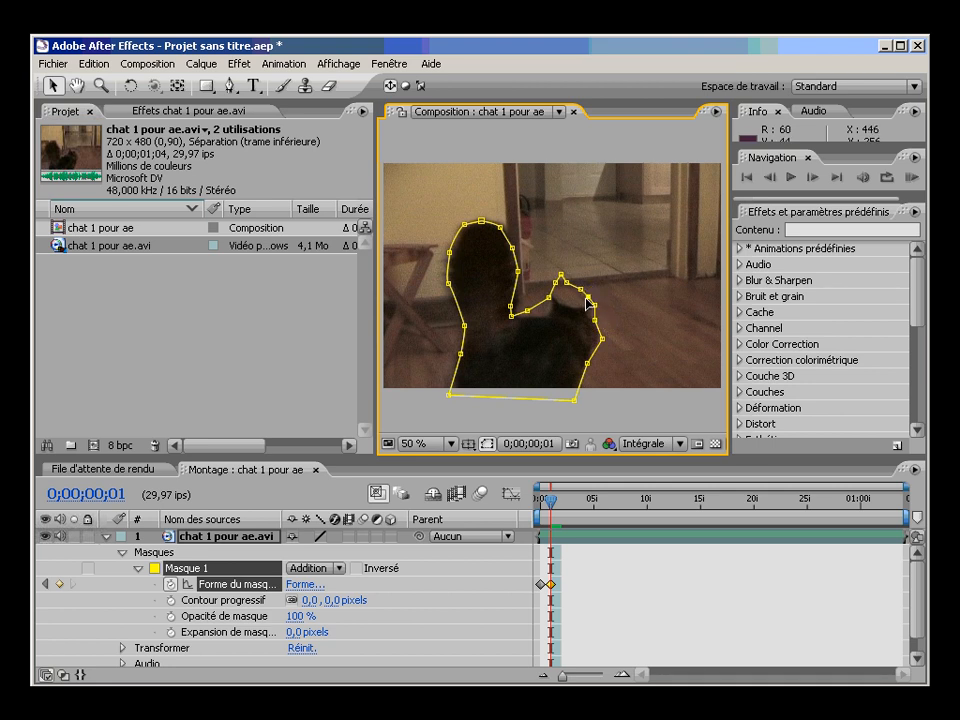
{"action": "left_click_drag", "start_coordinate": [593, 288], "coordinate": [551, 295]}
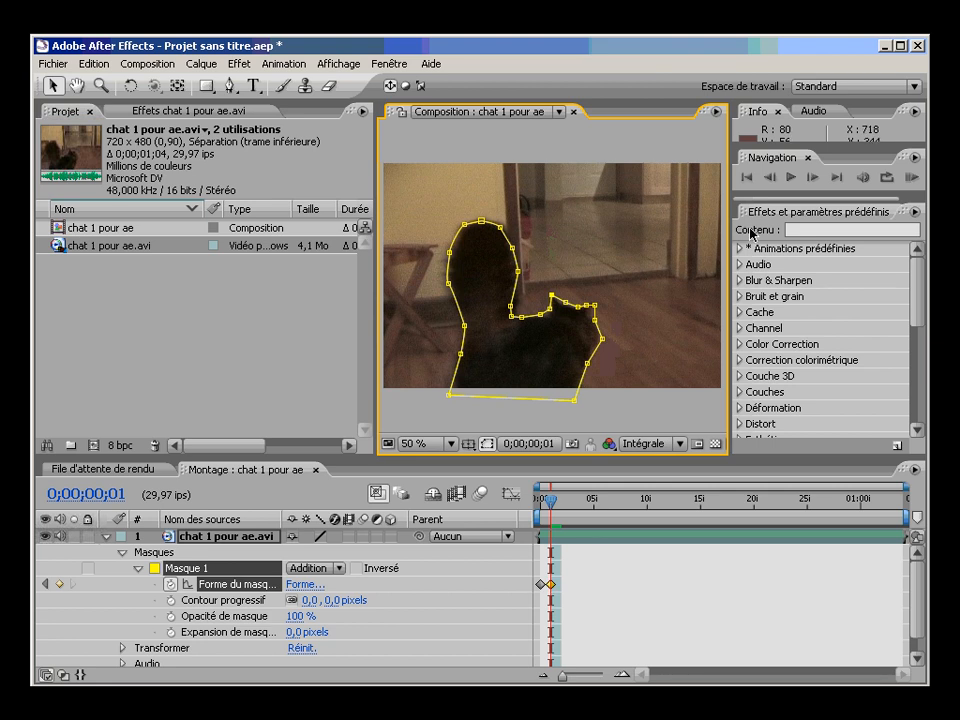
{"action": "left_click", "coordinate": [769, 178]}
{"action": "left_click", "coordinate": [813, 178]}
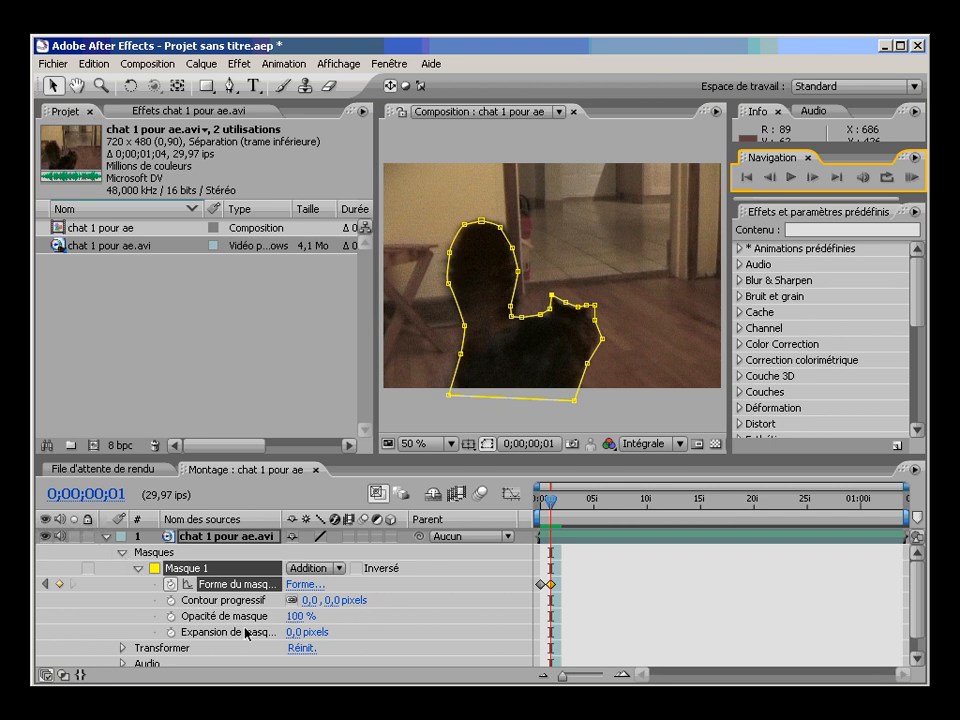
- Set Masque 1's Contour progressif to 5 pixels and hide the unmasked clip layer beneath it
{"action": "left_click_drag", "start_coordinate": [307, 609], "coordinate": [312, 604]}
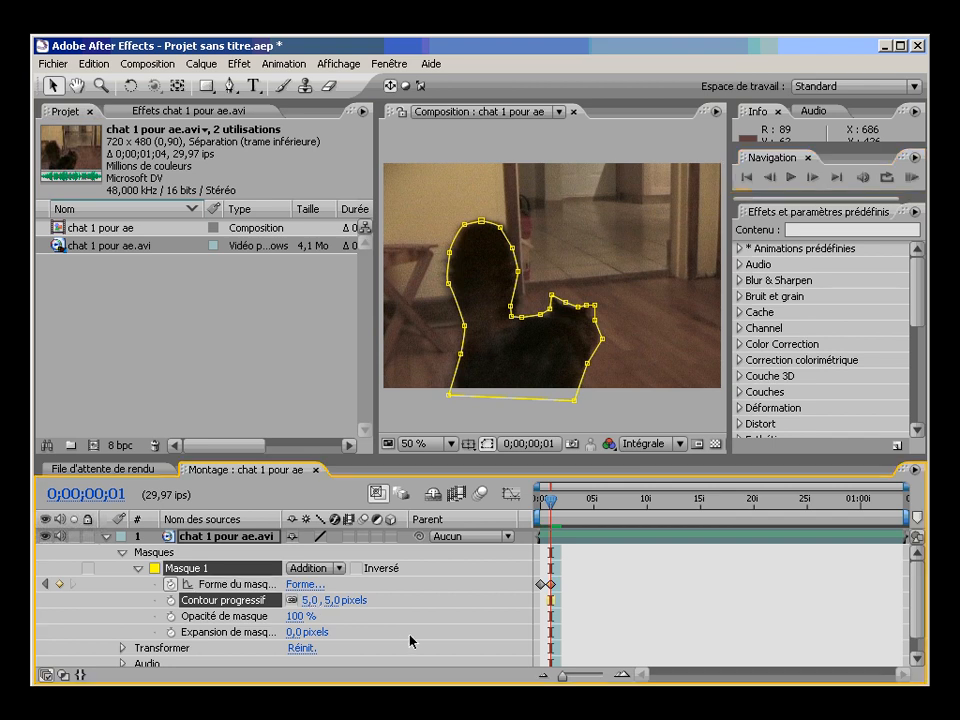
{"action": "left_click", "coordinate": [467, 598]}
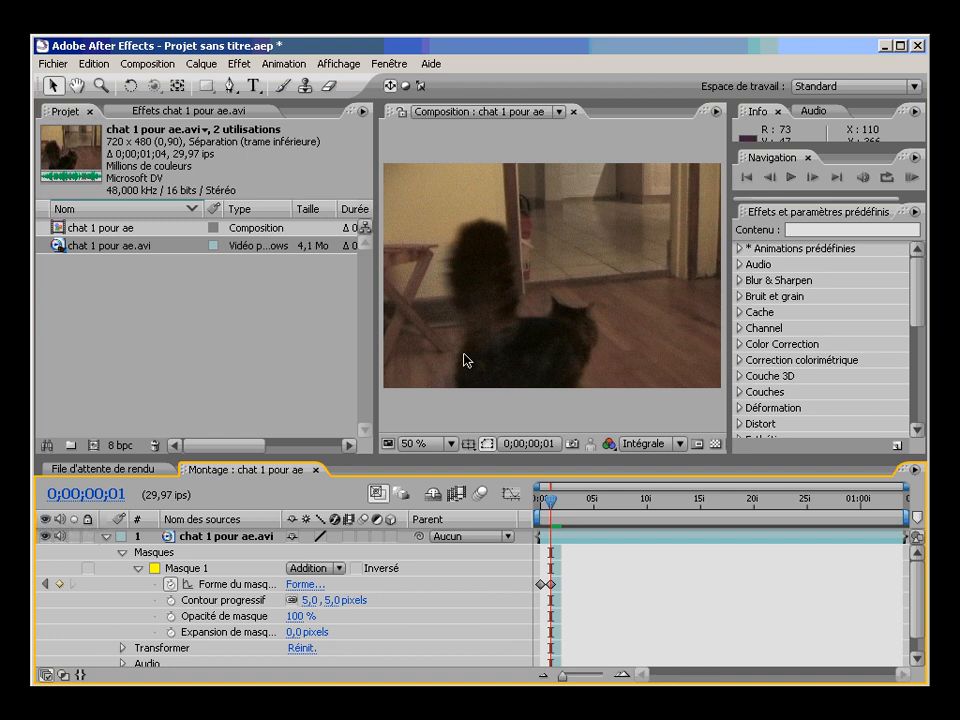
{"action": "left_click", "coordinate": [106, 537]}
{"action": "key", "text": "ctrl+d"}
{"action": "left_click", "coordinate": [44, 552]}
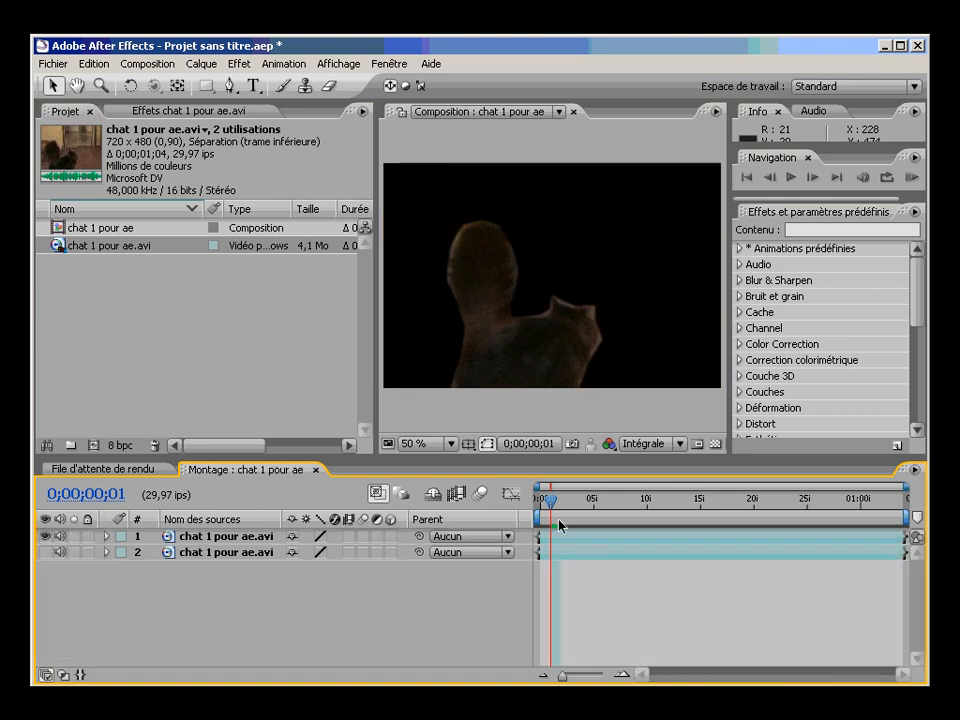
- Return to the first frame and set Masque 1's Contour progressif to 12 pixels on the cat layer
{"action": "left_click_drag", "start_coordinate": [549, 500], "coordinate": [540, 503]}
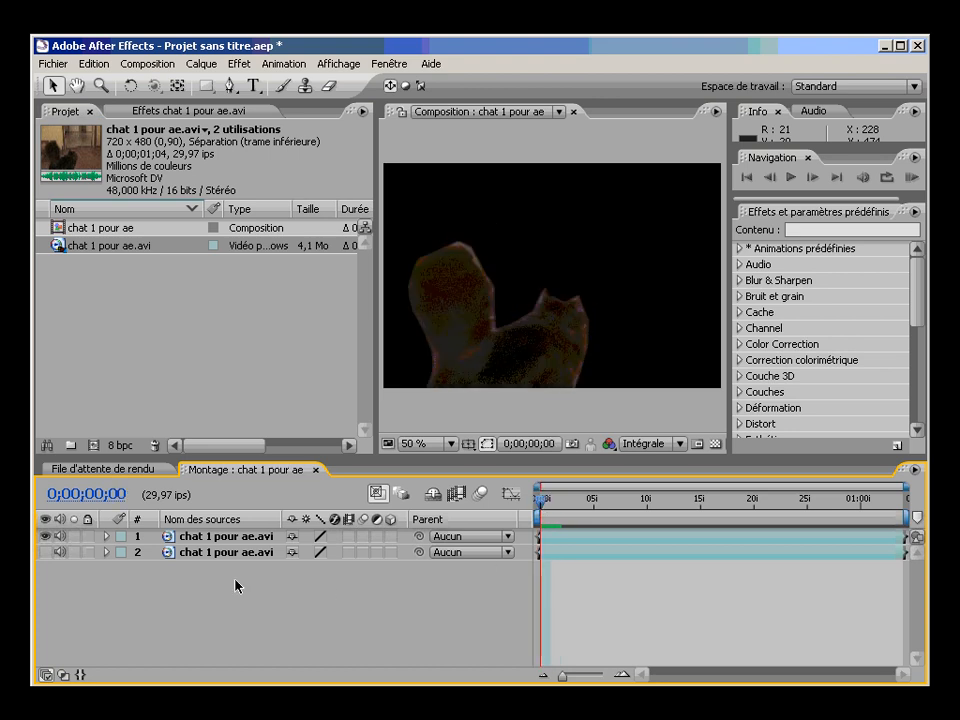
{"action": "left_click", "coordinate": [107, 537]}
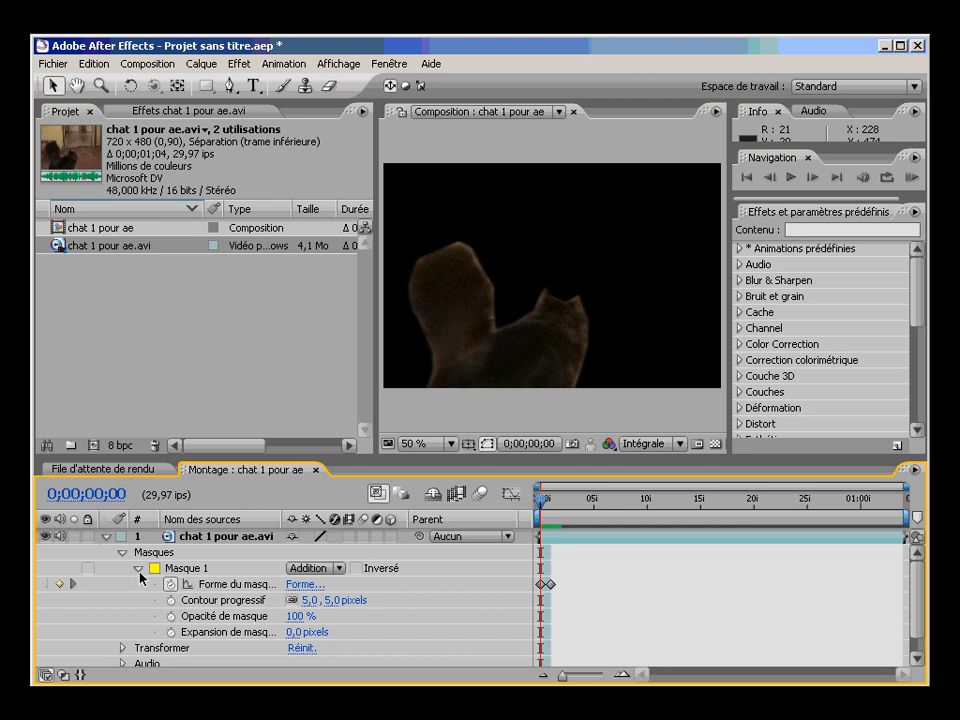
{"action": "left_click_drag", "start_coordinate": [310, 600], "coordinate": [326, 603]}
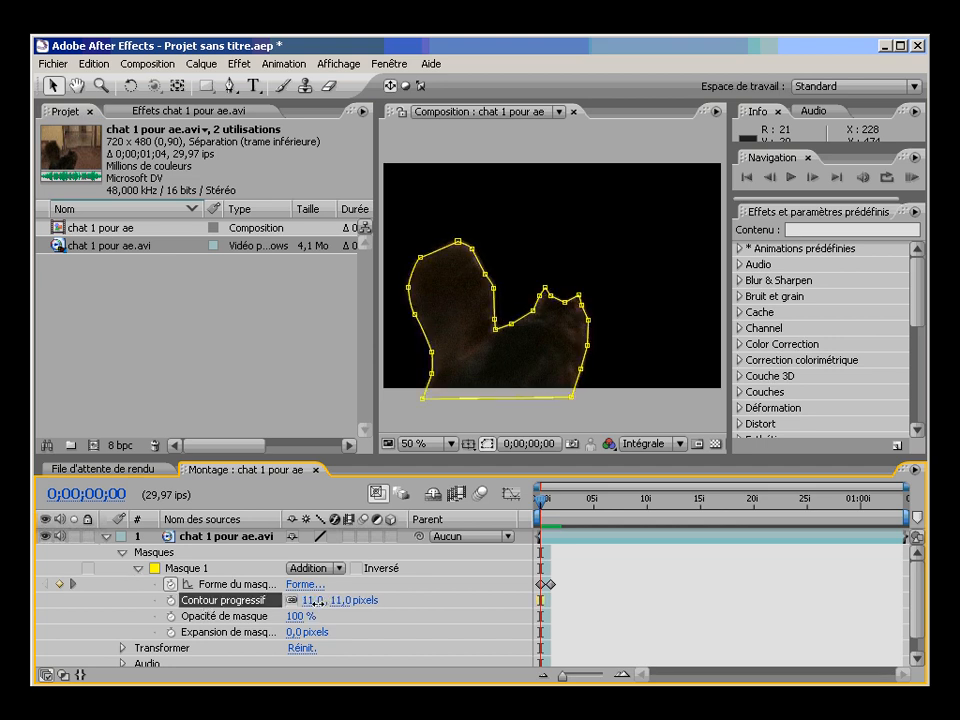
{"action": "left_click_drag", "start_coordinate": [318, 603], "coordinate": [318, 603]}
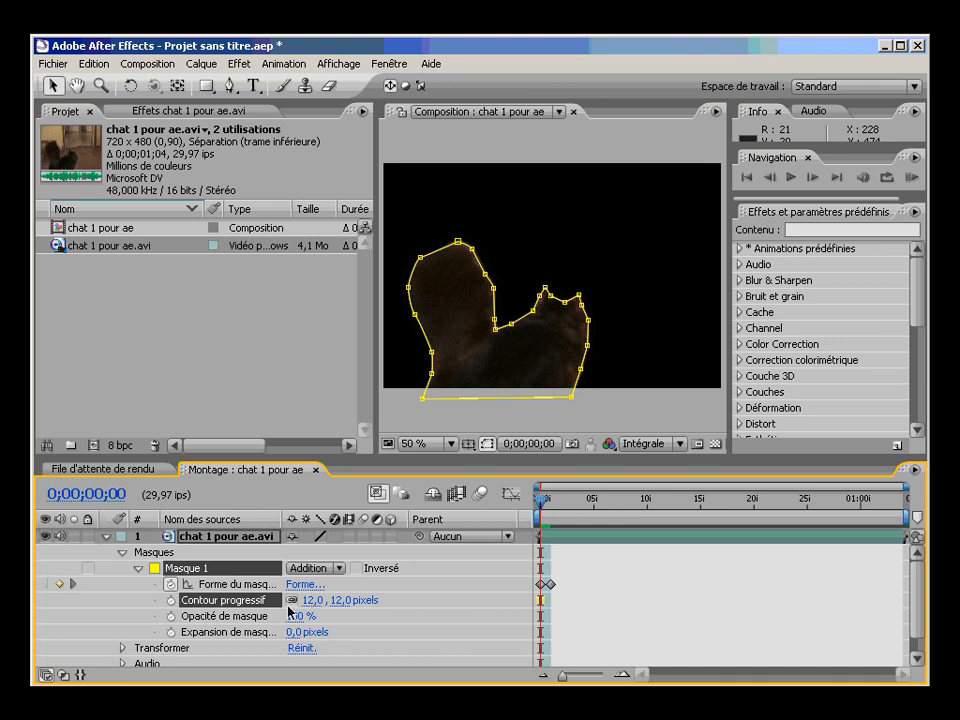
{"action": "left_click", "coordinate": [123, 552]}
{"action": "left_click", "coordinate": [107, 537]}
{"action": "left_click", "coordinate": [245, 640]}
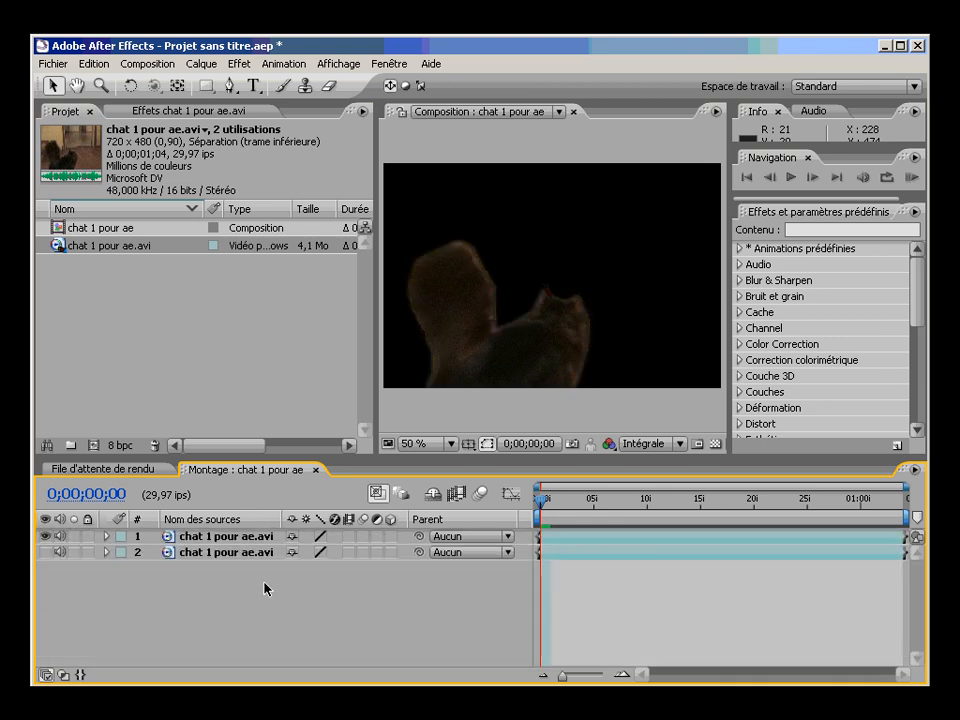
{"action": "mouse_move", "coordinate": [541, 501]}
{"action": "left_mouse_down"}
{"action": "mouse_move", "coordinate": [558, 502]}
{"action": "mouse_move", "coordinate": [523, 502]}
{"action": "mouse_move", "coordinate": [555, 505]}
{"action": "mouse_move", "coordinate": [535, 505]}
{"action": "left_mouse_up"}
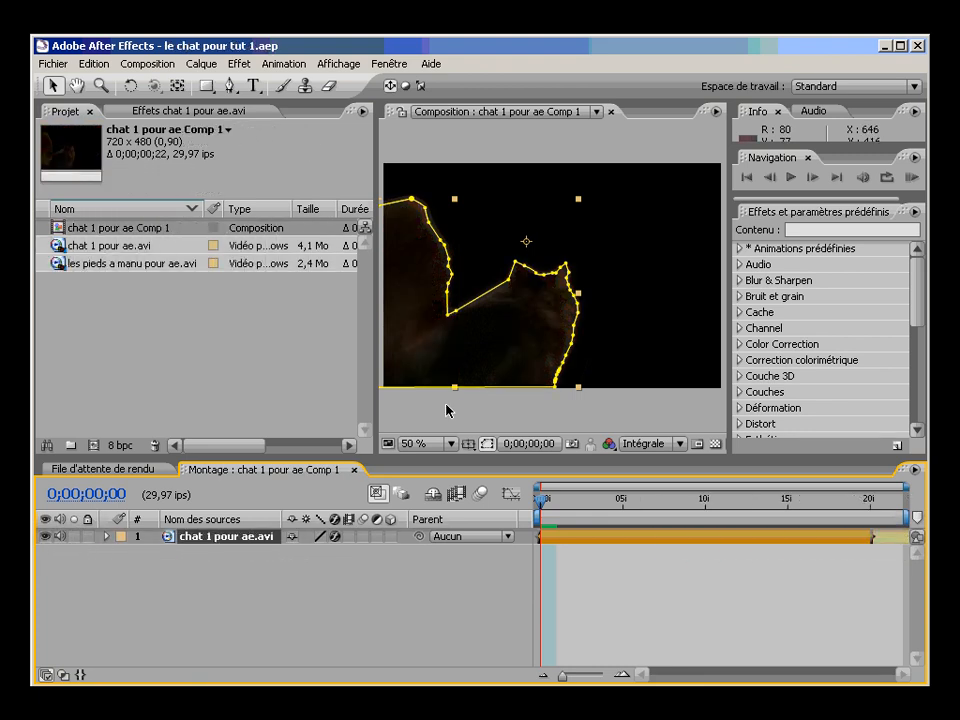
- Place les pieds a manu pour ae.avi beneath the masked cat layer in chat 1 pour ae Comp 1
{"action": "mouse_move", "coordinate": [540, 503]}
{"action": "left_mouse_down"}
{"action": "mouse_move", "coordinate": [866, 507]}
{"action": "mouse_move", "coordinate": [524, 508]}
{"action": "left_mouse_up"}
{"action": "left_click", "coordinate": [370, 594]}
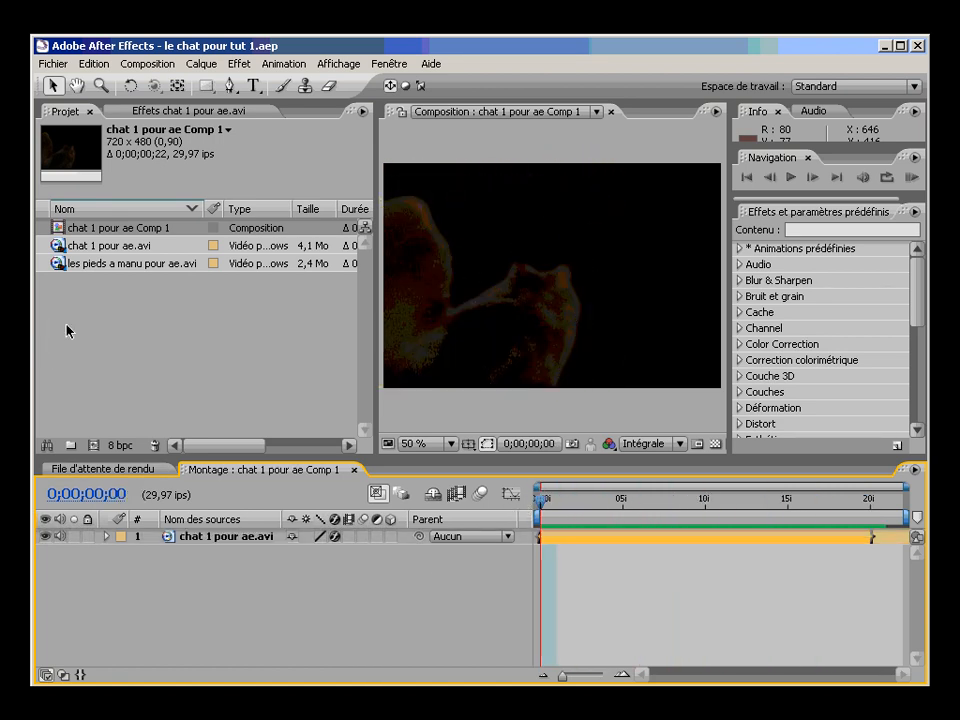
{"action": "left_click_drag", "start_coordinate": [60, 266], "coordinate": [62, 566]}
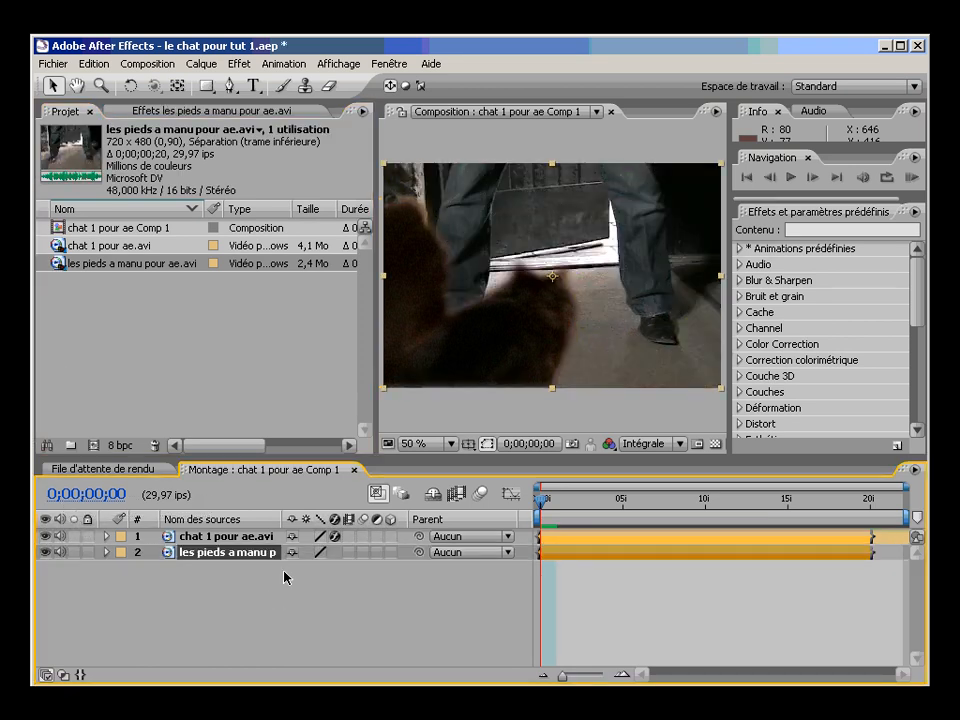
- Scrub through the composite to review the masked cat over the new background, stopping at 0;00;00;10
{"action": "left_click", "coordinate": [44, 537]}
{"action": "mouse_move", "coordinate": [538, 503]}
{"action": "left_mouse_down"}
{"action": "mouse_move", "coordinate": [870, 500]}
{"action": "mouse_move", "coordinate": [536, 499]}
{"action": "left_mouse_up"}
{"action": "left_click_drag", "start_coordinate": [546, 503], "coordinate": [857, 505]}
{"action": "left_click_drag", "start_coordinate": [786, 503], "coordinate": [705, 503]}
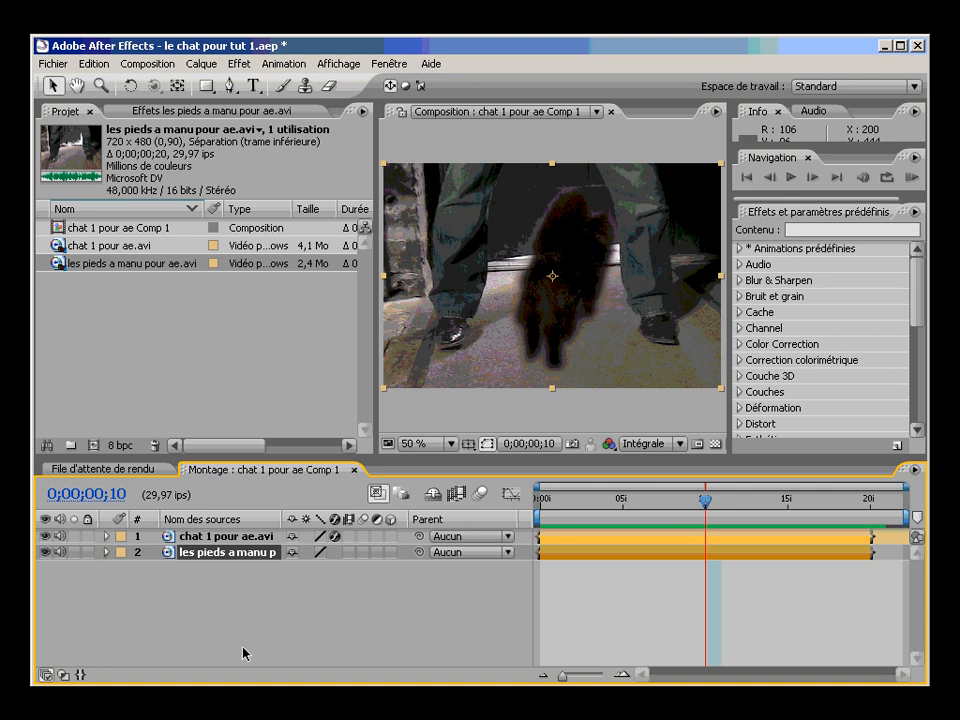
- Start Position keyframing on the chat 1 pour ae.avi layer at 0;00;00;10 and move the cat to 346,0, 148,0 at 0;00;00;12
{"action": "left_click", "coordinate": [107, 537]}
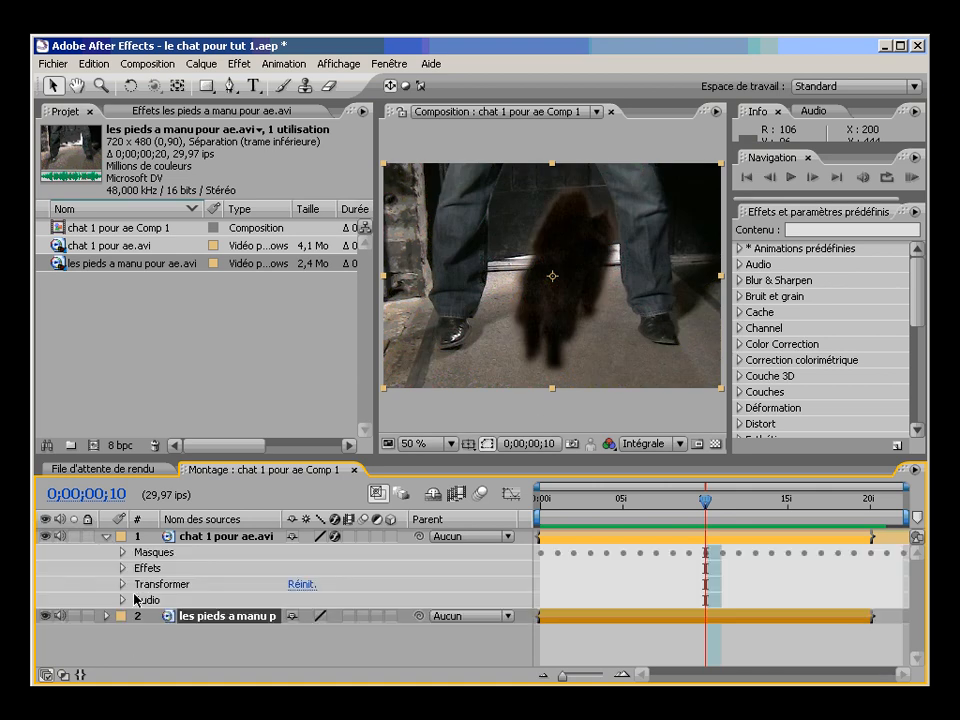
{"action": "left_click", "coordinate": [122, 584]}
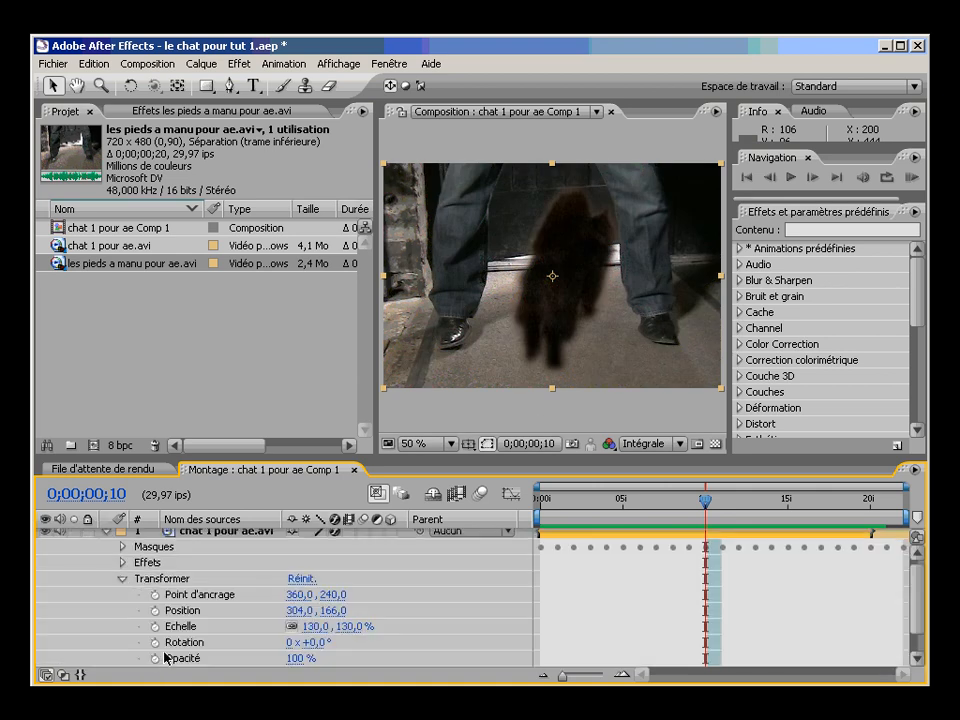
{"action": "left_click", "coordinate": [155, 610]}
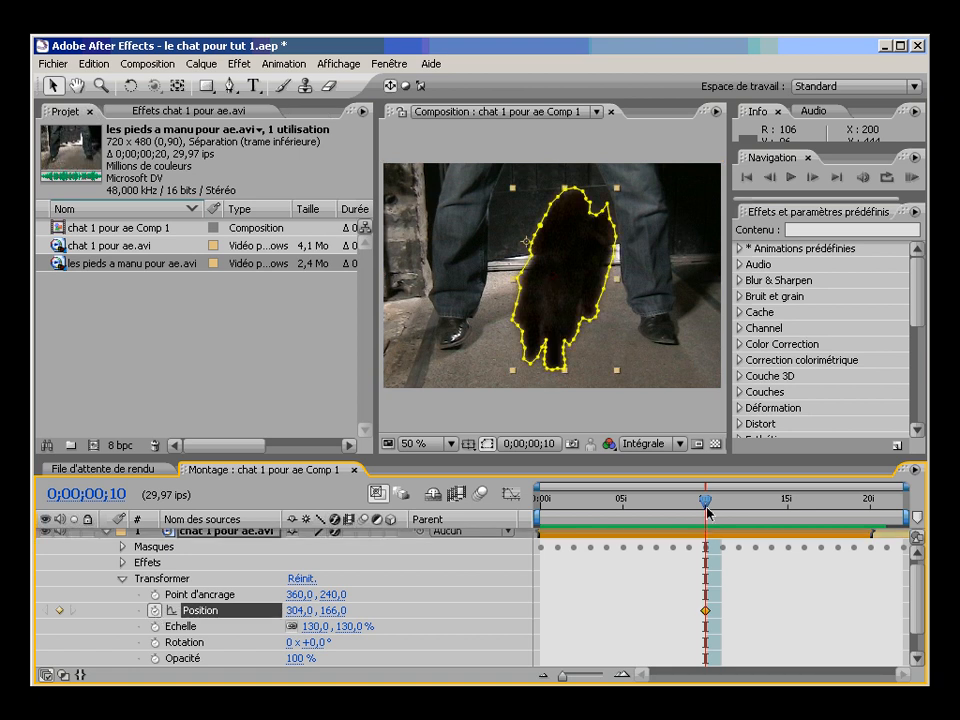
{"action": "left_click_drag", "start_coordinate": [707, 505], "coordinate": [738, 505]}
{"action": "left_click_drag", "start_coordinate": [527, 245], "coordinate": [547, 236]}
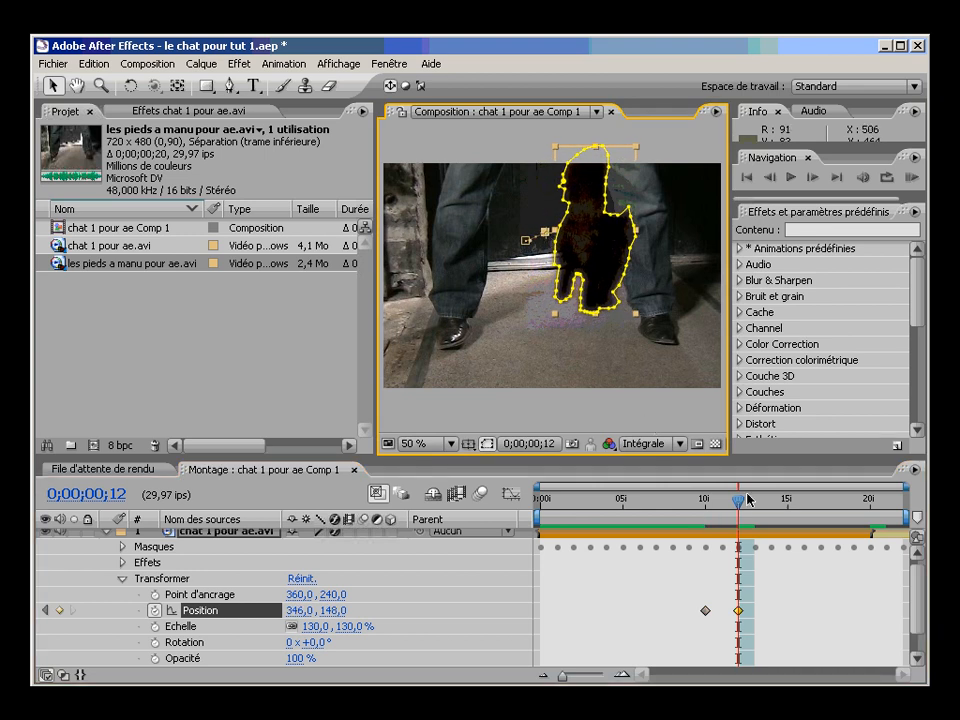
- Keyframe the cat farther toward the right-hand leg at 0;00;00;14, and at 438,0, 100,0 at 0;00;00;16, and collapse the layer
{"action": "left_click_drag", "start_coordinate": [741, 505], "coordinate": [771, 505]}
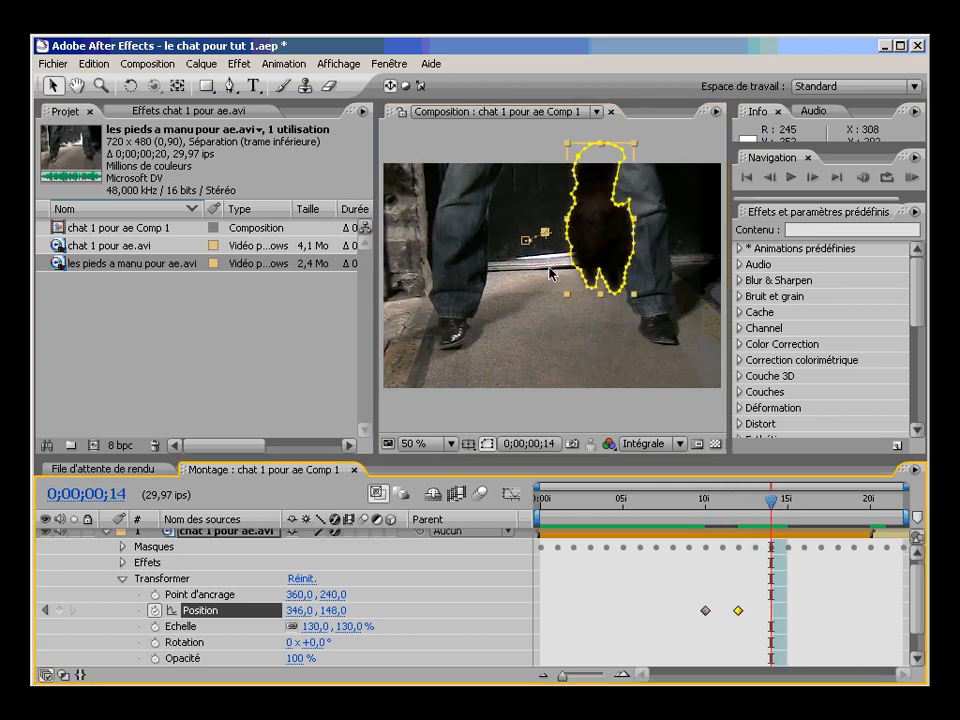
{"action": "left_click_drag", "start_coordinate": [581, 238], "coordinate": [601, 225]}
{"action": "left_click", "coordinate": [787, 503]}
{"action": "left_click", "coordinate": [803, 503]}
{"action": "left_click_drag", "start_coordinate": [634, 220], "coordinate": [660, 208]}
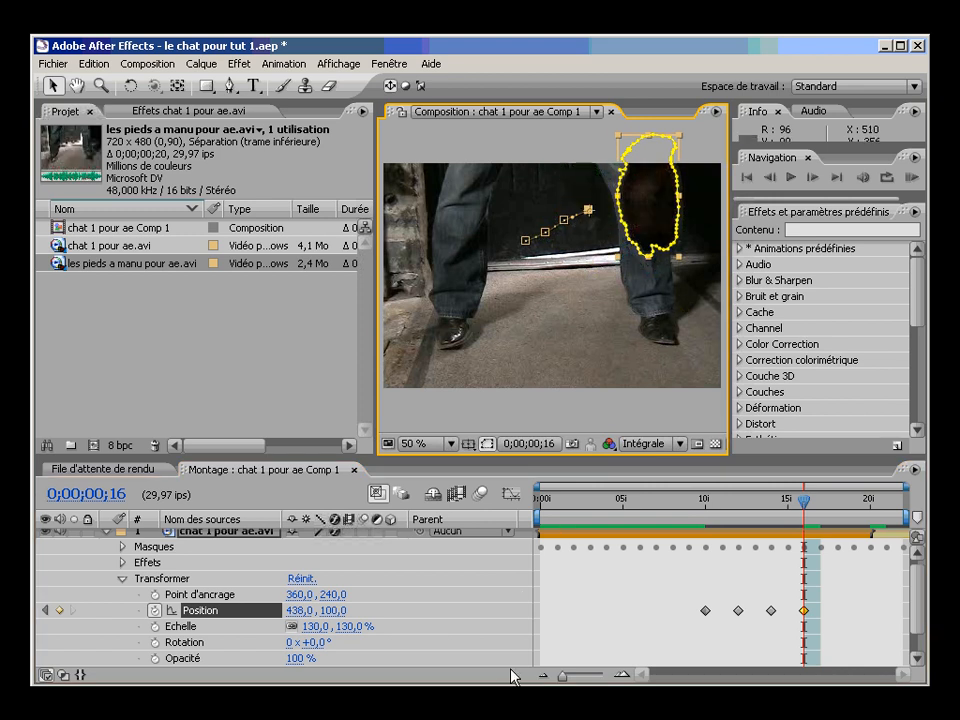
{"action": "left_click", "coordinate": [122, 578]}
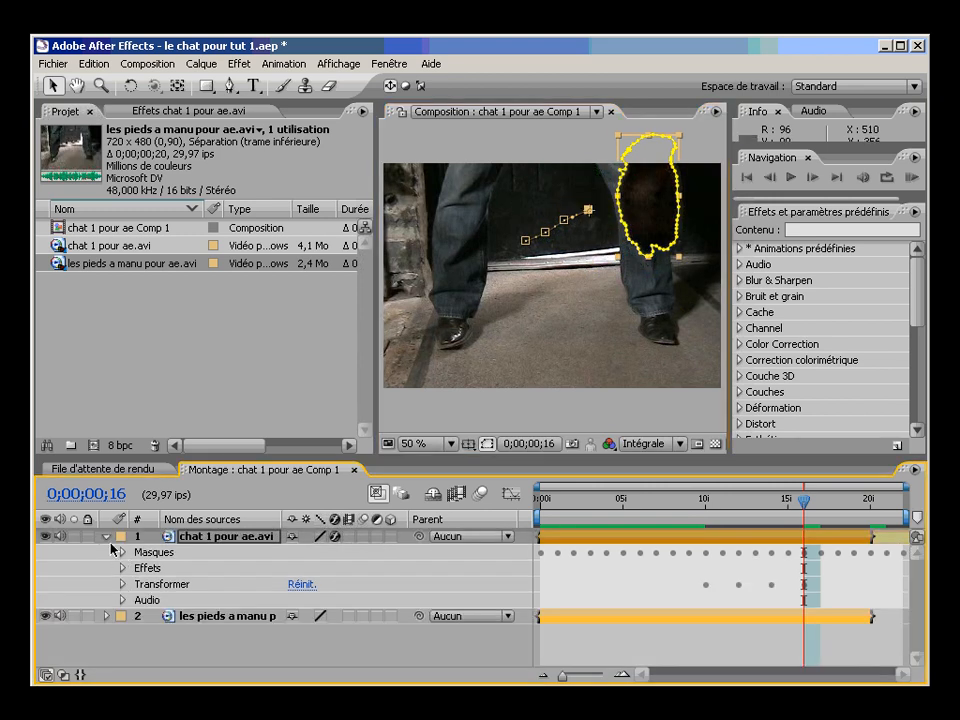
{"action": "left_click", "coordinate": [107, 537]}
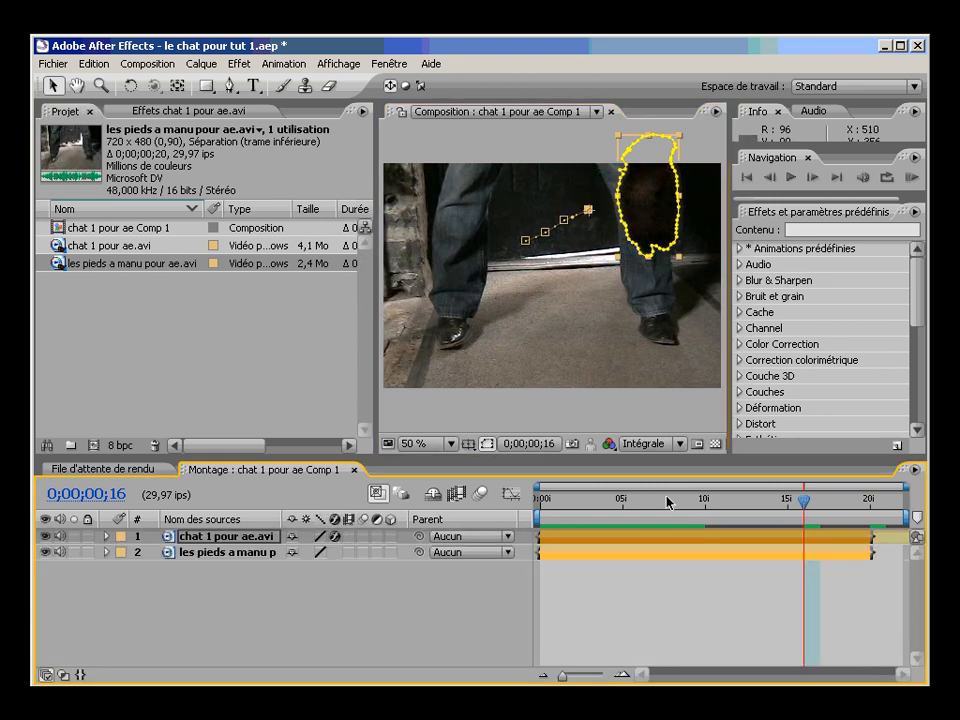
- Return to the first frame and add a second copy of les pieds a manu pour ae.avi above the cat layer
{"action": "left_click", "coordinate": [413, 640]}
{"action": "left_click_drag", "start_coordinate": [805, 500], "coordinate": [521, 517]}
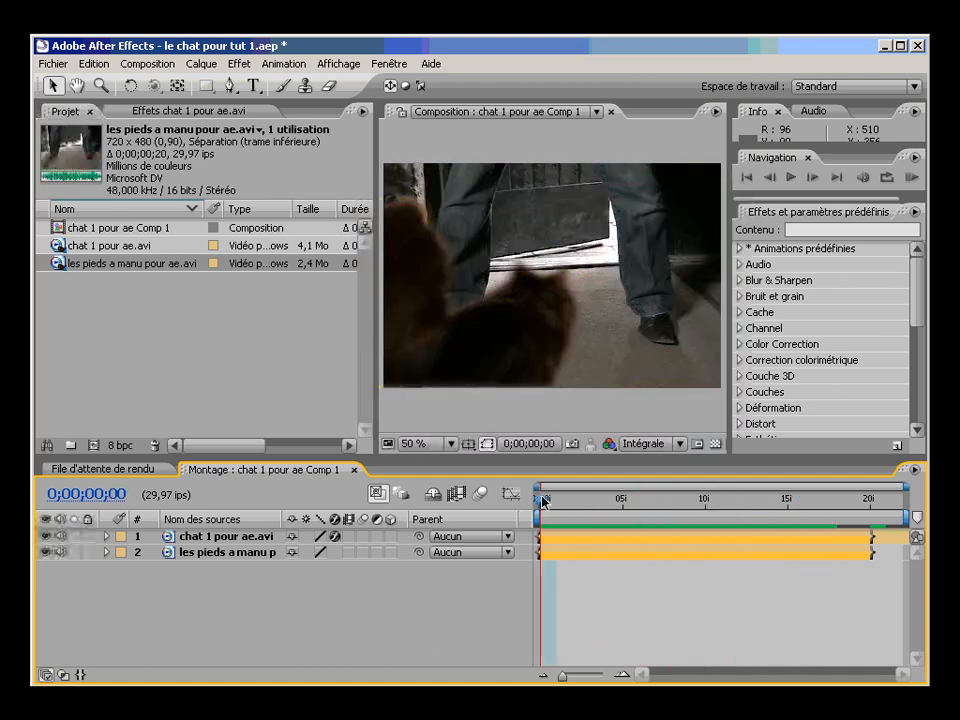
{"action": "left_click_drag", "start_coordinate": [548, 502], "coordinate": [524, 497]}
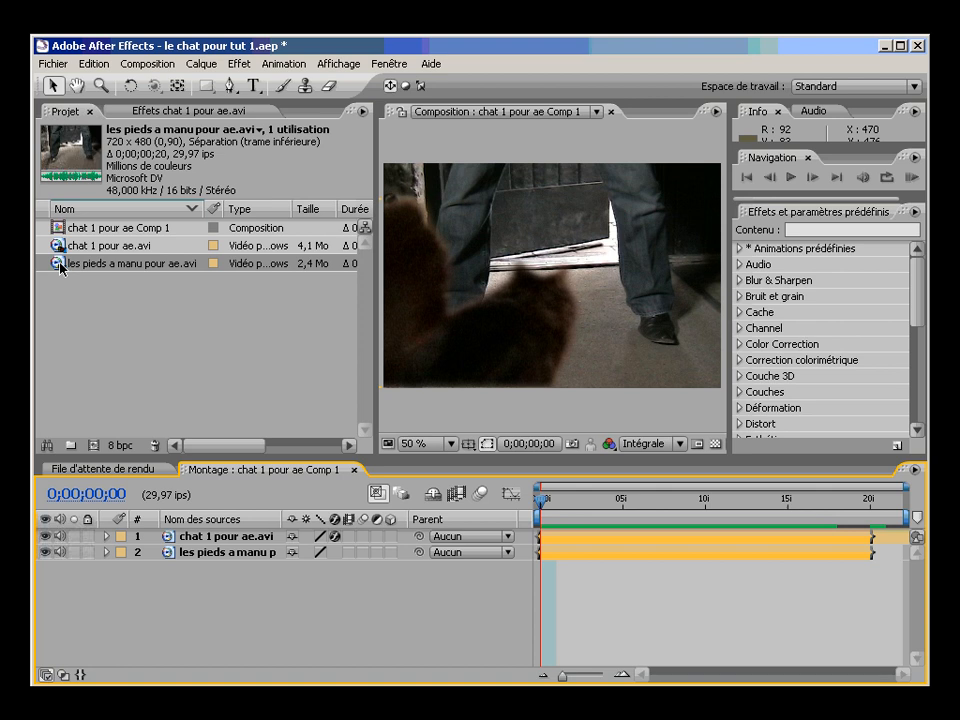
{"action": "left_click_drag", "start_coordinate": [61, 267], "coordinate": [120, 542]}
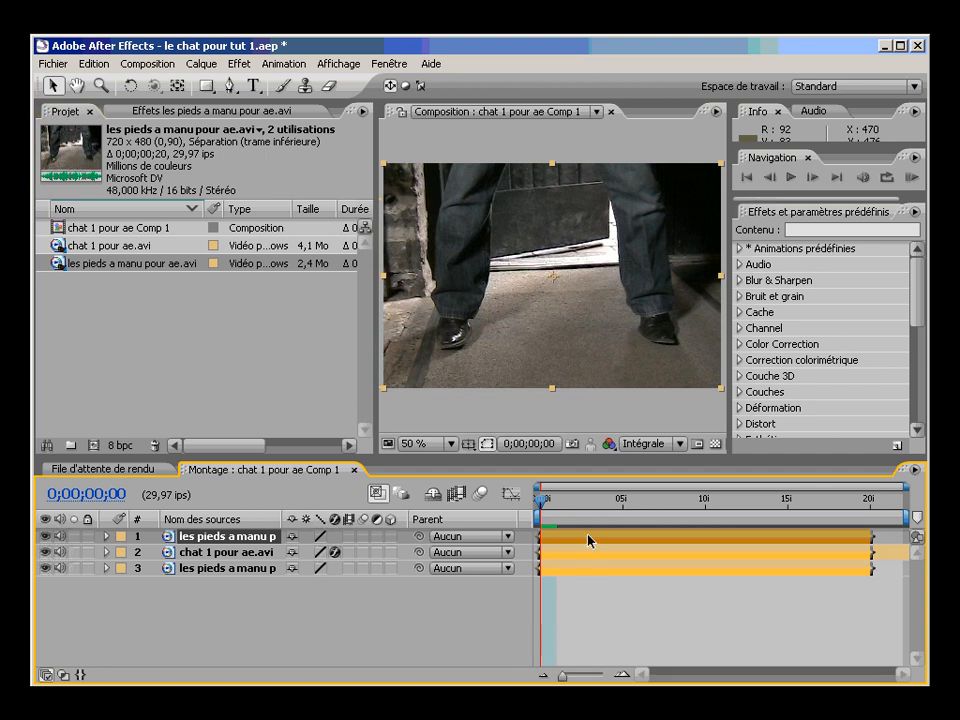
- Begin a Pen tool mask on the top les pieds layer, tracing the inner edge of the right-hand shoe and lower leg
{"action": "left_click", "coordinate": [229, 86]}
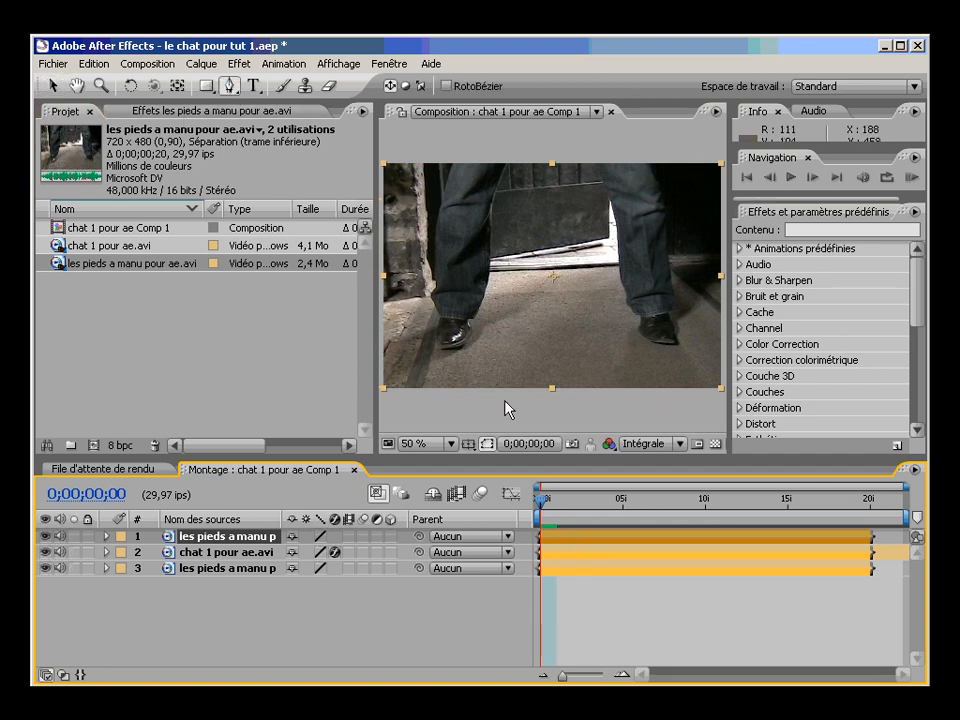
{"action": "left_click", "coordinate": [675, 399]}
{"action": "left_click", "coordinate": [675, 367]}
{"action": "left_click", "coordinate": [671, 342]}
{"action": "left_click_drag", "start_coordinate": [662, 333], "coordinate": [657, 328]}
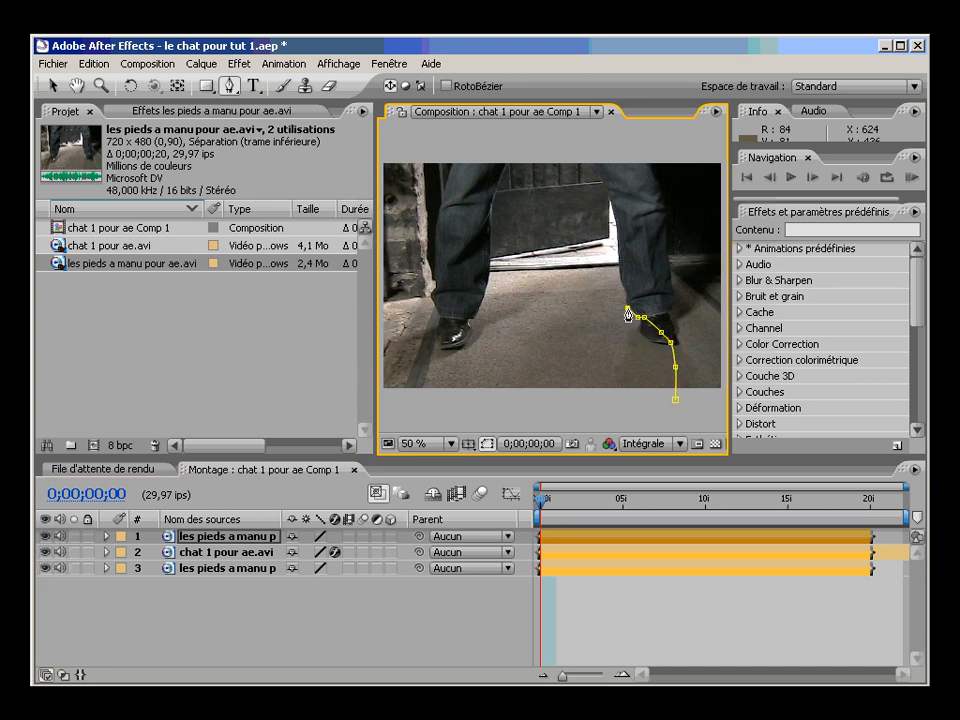
{"action": "left_click", "coordinate": [619, 250]}
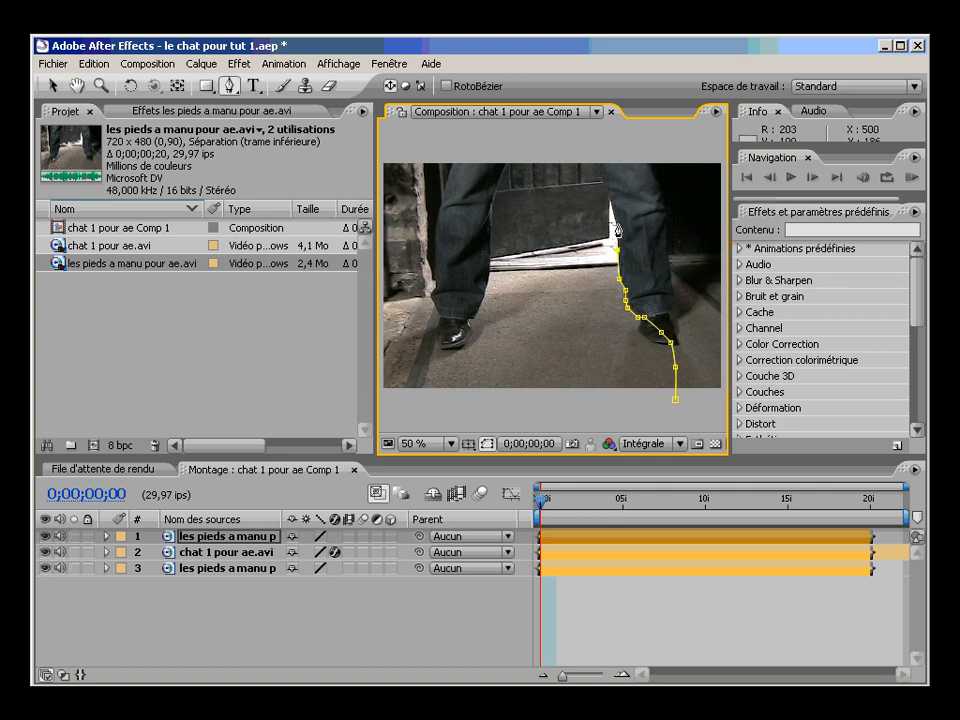
- Continue the mask up the thigh and close it around the outer edge of the frame, enclosing the whole right-hand leg
{"action": "left_click", "coordinate": [611, 203]}
{"action": "left_click", "coordinate": [601, 181]}
{"action": "left_click", "coordinate": [589, 159]}
{"action": "left_click", "coordinate": [606, 146]}
{"action": "left_click", "coordinate": [703, 145]}
{"action": "left_click", "coordinate": [719, 146]}
{"action": "left_click", "coordinate": [719, 398]}
{"action": "left_click", "coordinate": [676, 398]}
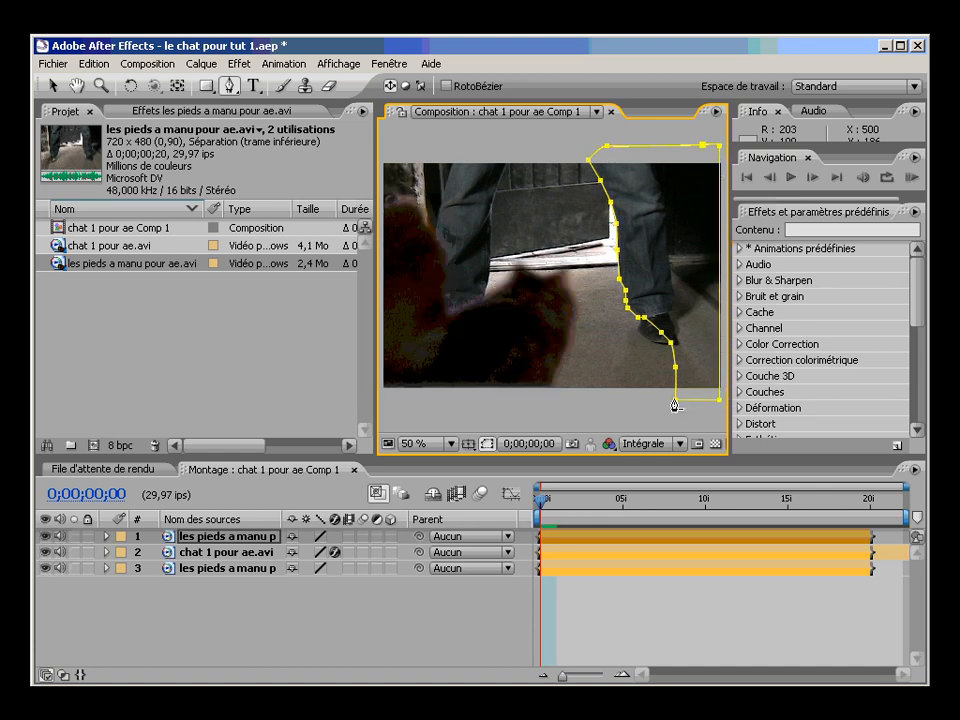
- Check the isolated leg with the background layer temporarily hidden, and scrub the composite from the start to 0;00;00;08
{"action": "left_click", "coordinate": [44, 568]}
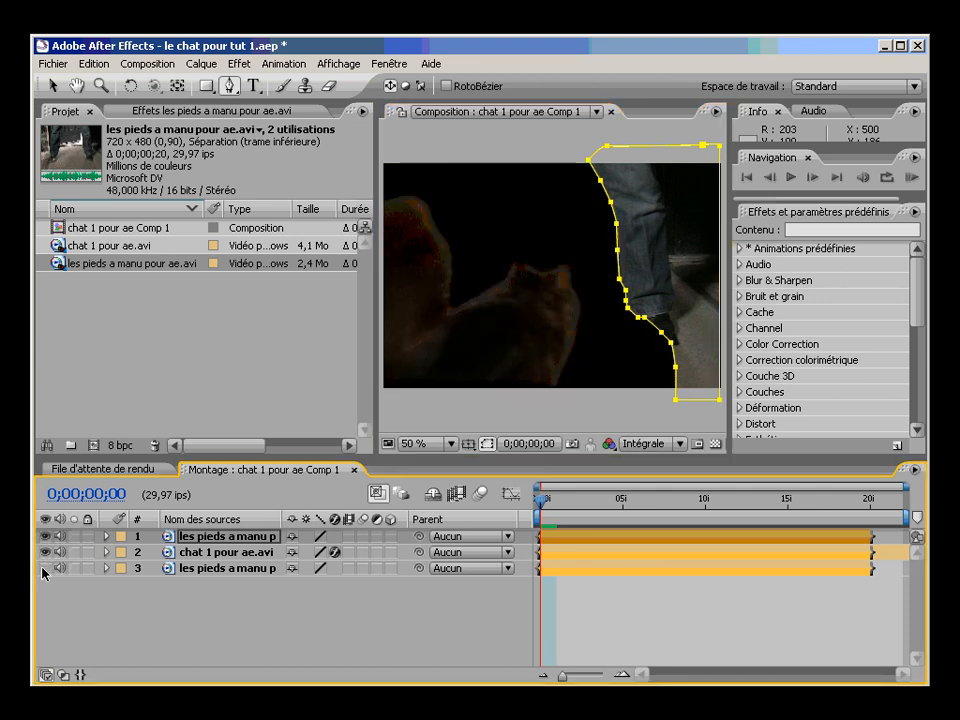
{"action": "left_click", "coordinate": [44, 568]}
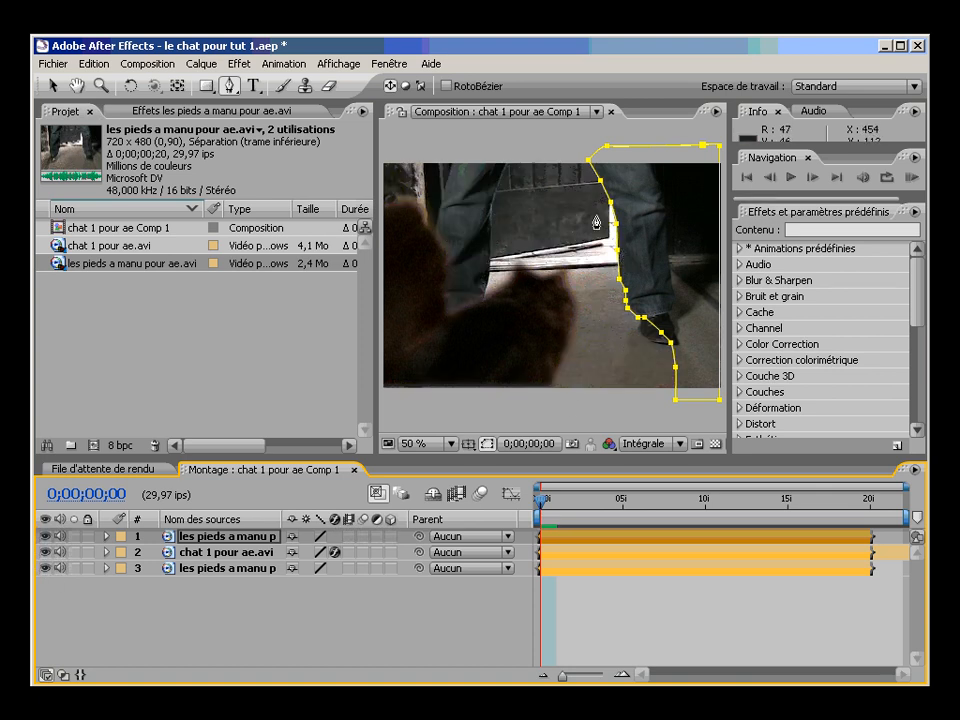
{"action": "left_click", "coordinate": [54, 88]}
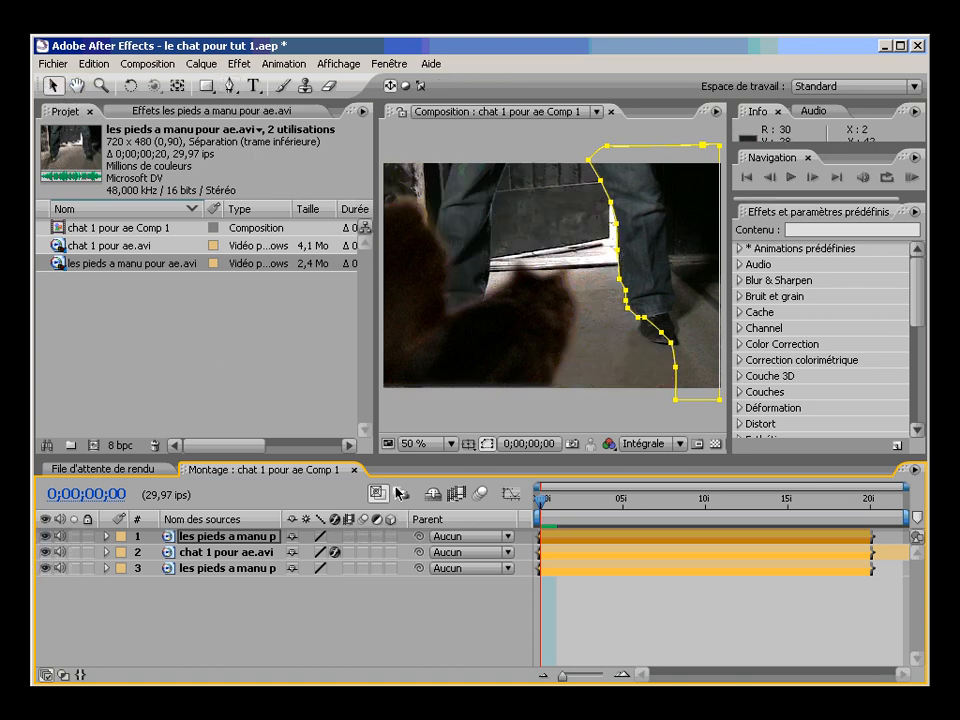
{"action": "left_click", "coordinate": [230, 620]}
{"action": "left_click_drag", "start_coordinate": [545, 503], "coordinate": [665, 503]}
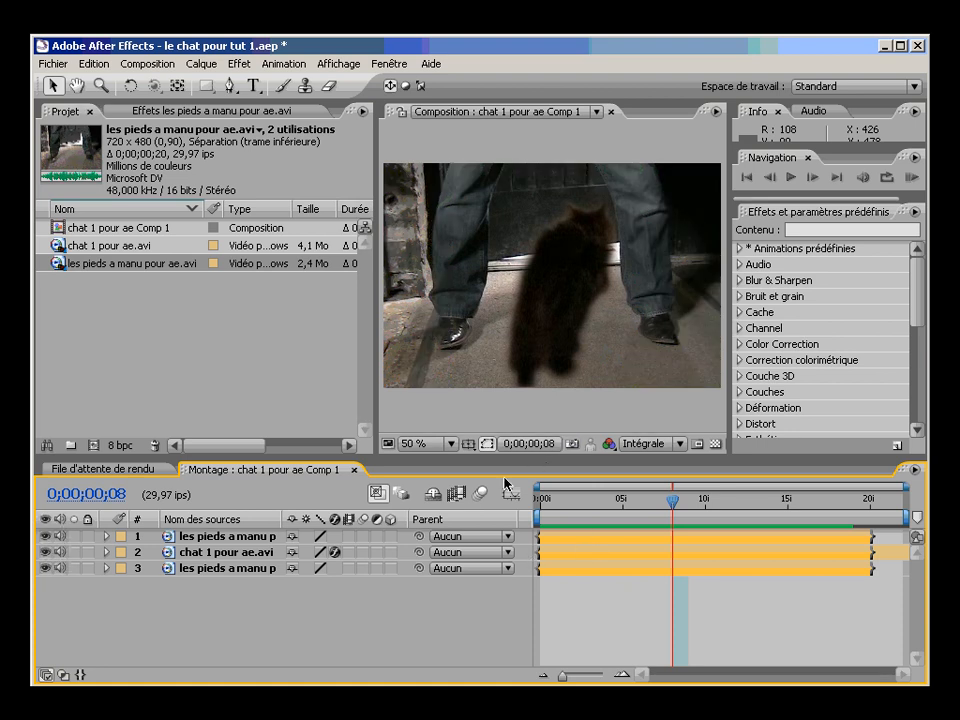
- Create a black 720 x 480 solid and place it between the cat layer and the background clip
{"action": "left_click", "coordinate": [199, 66]}
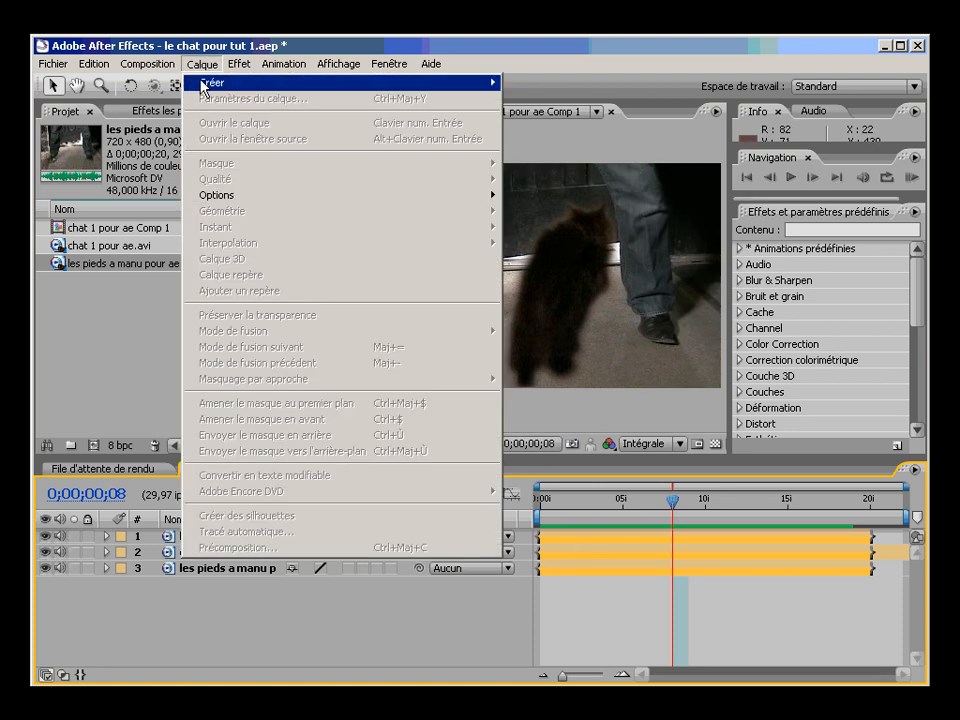
{"action": "mouse_move", "coordinate": [492, 82]}
{"action": "left_click", "coordinate": [521, 100]}
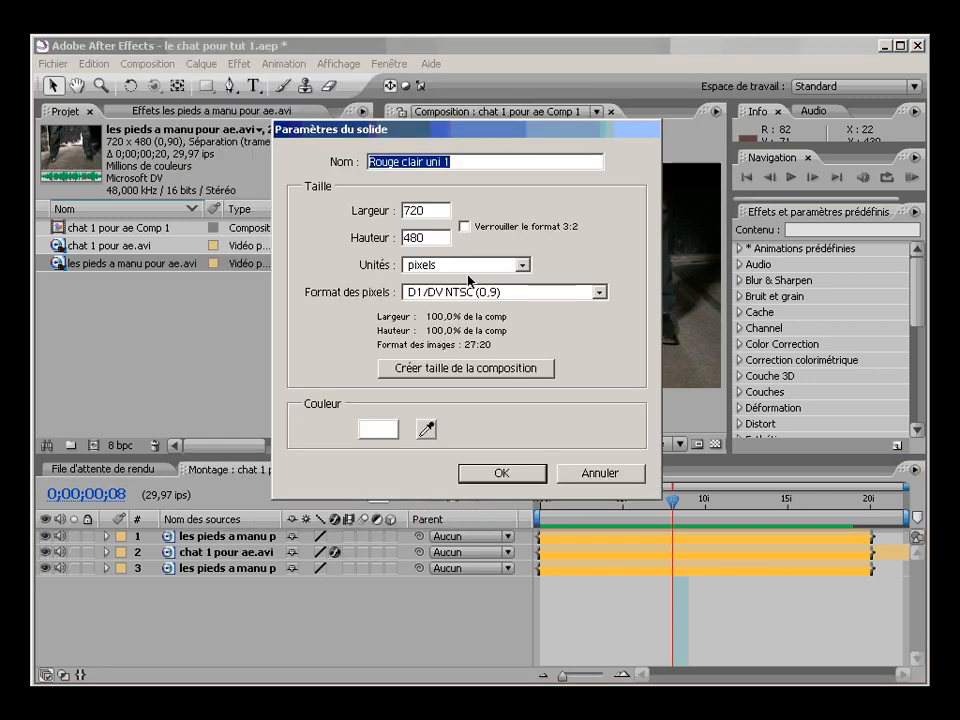
{"action": "left_click", "coordinate": [382, 428]}
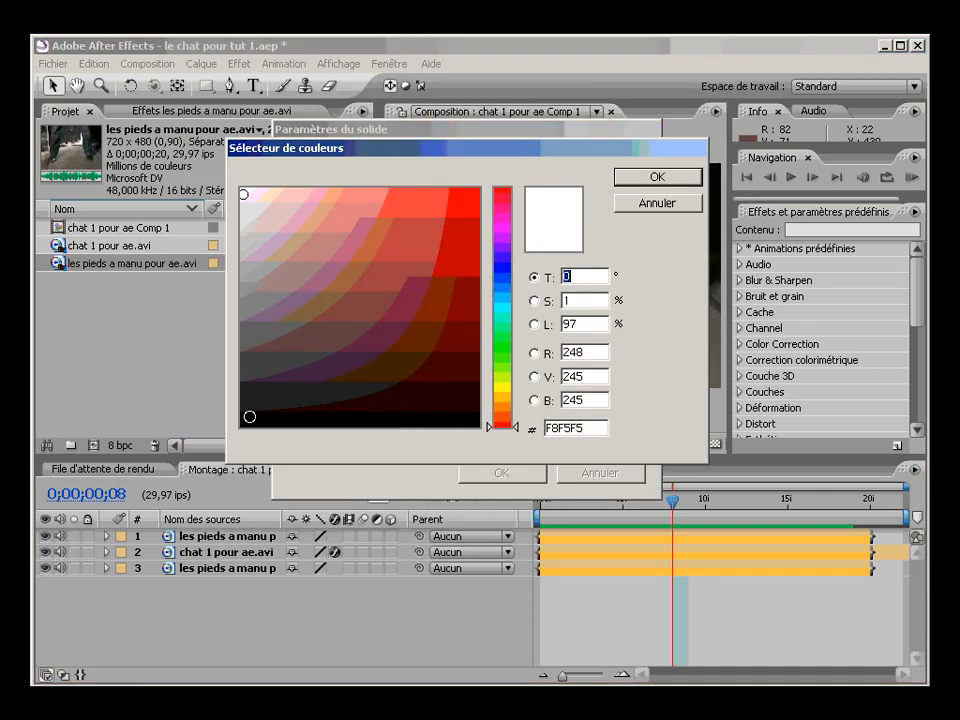
{"action": "left_click", "coordinate": [247, 419]}
{"action": "left_click", "coordinate": [660, 177]}
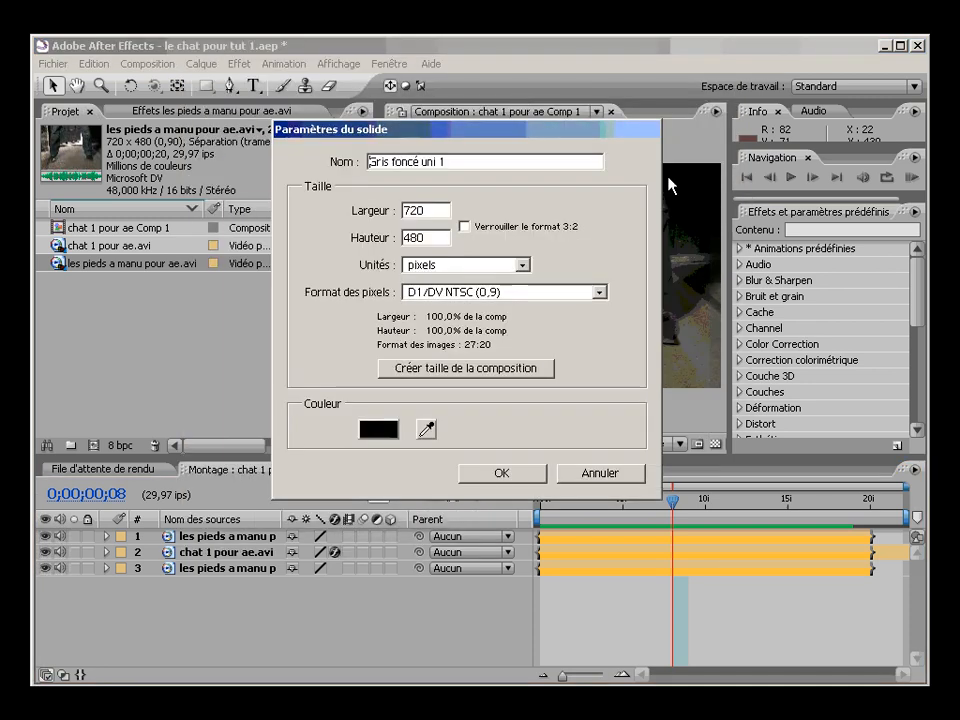
{"action": "left_click", "coordinate": [503, 474]}
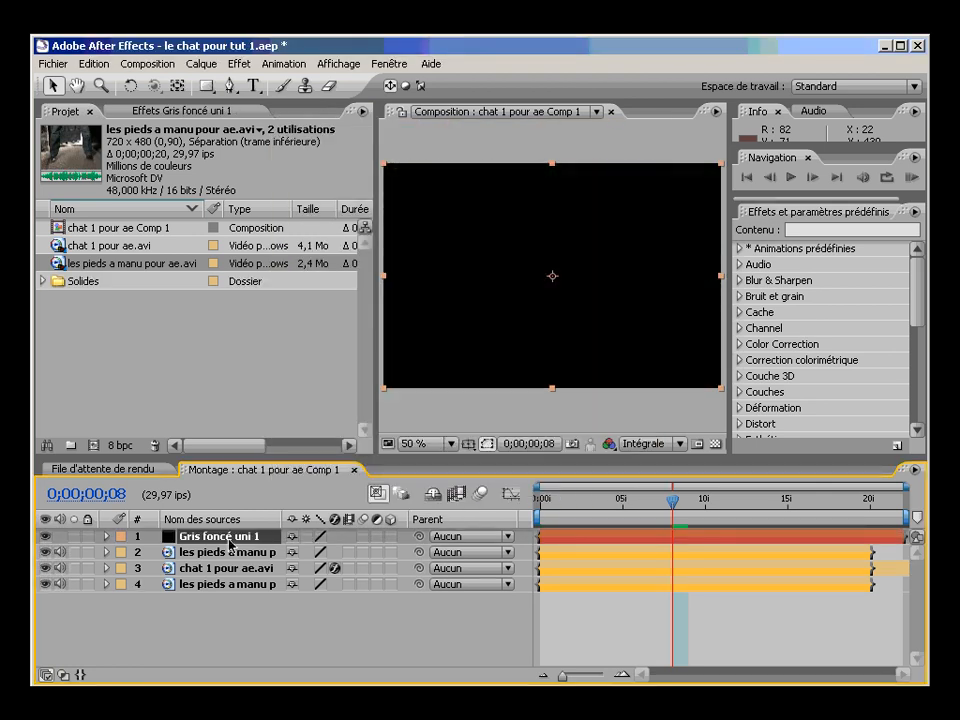
{"action": "left_click_drag", "start_coordinate": [228, 574], "coordinate": [225, 578]}
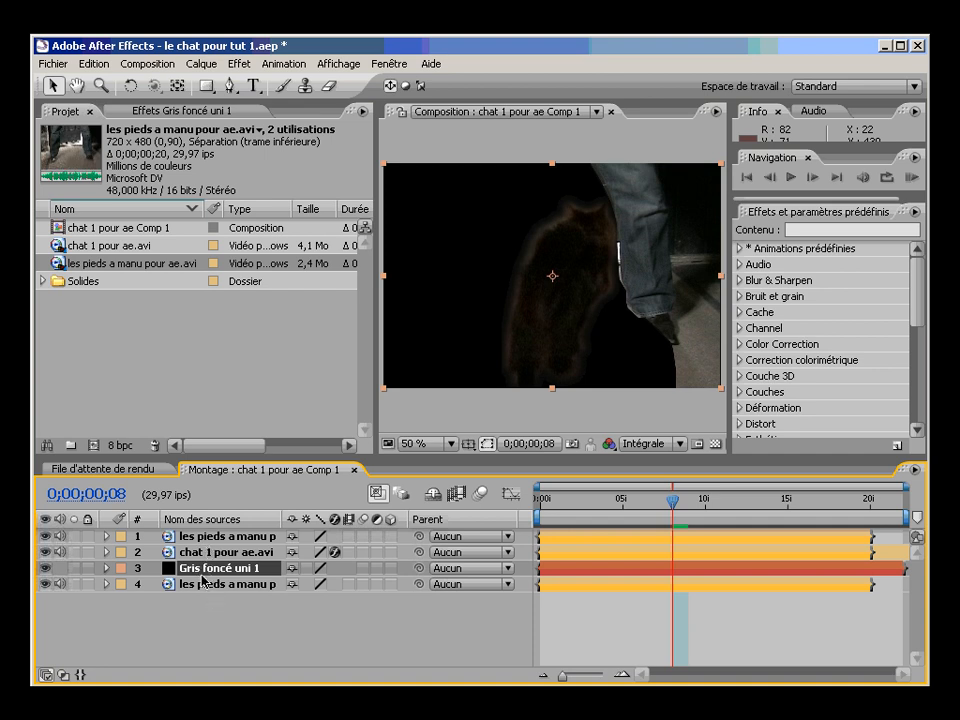
- Hide the black solid and begin a Pen tool mask on it, tracing up the cat's edge from its rear paw
{"action": "left_click", "coordinate": [44, 568]}
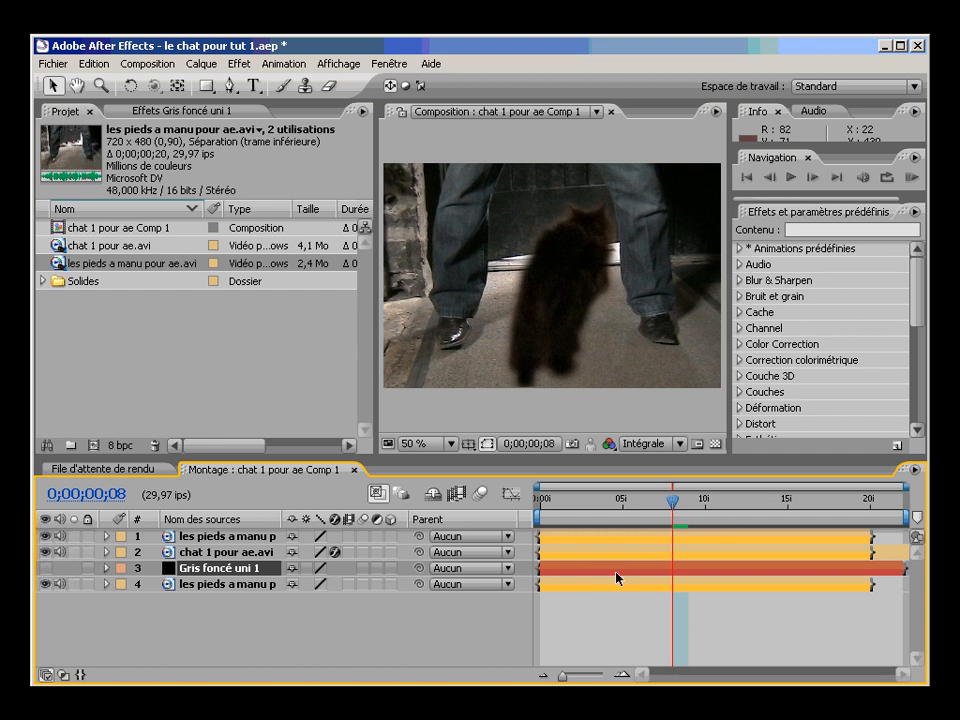
{"action": "left_click", "coordinate": [231, 87]}
{"action": "left_click", "coordinate": [576, 377]}
{"action": "left_click", "coordinate": [575, 363]}
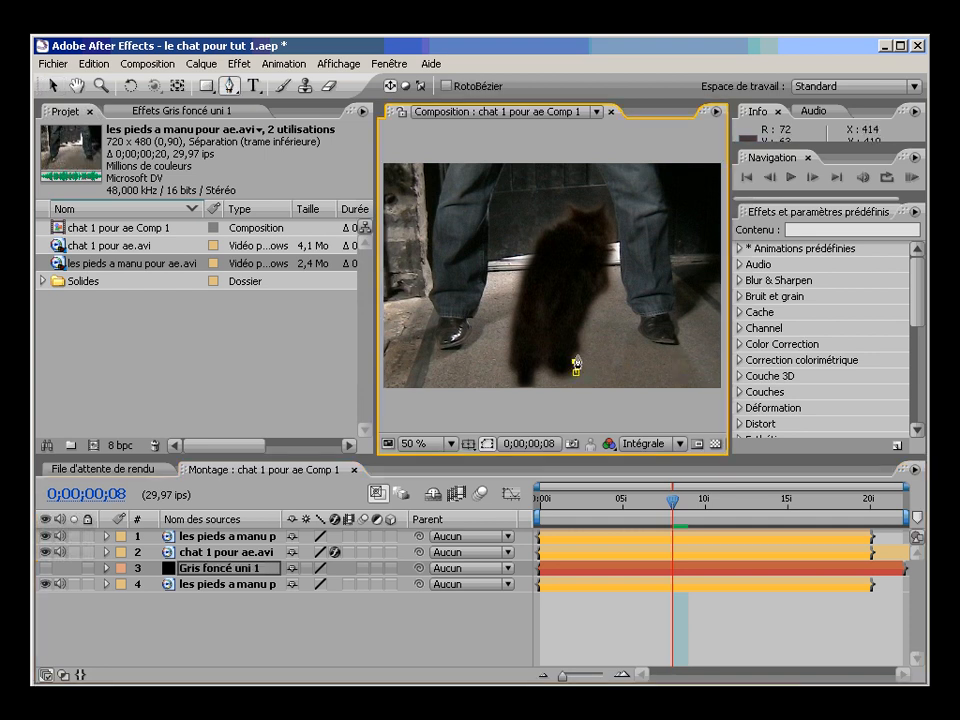
{"action": "left_click", "coordinate": [581, 344]}
{"action": "left_click", "coordinate": [579, 335]}
{"action": "left_click", "coordinate": [585, 317]}
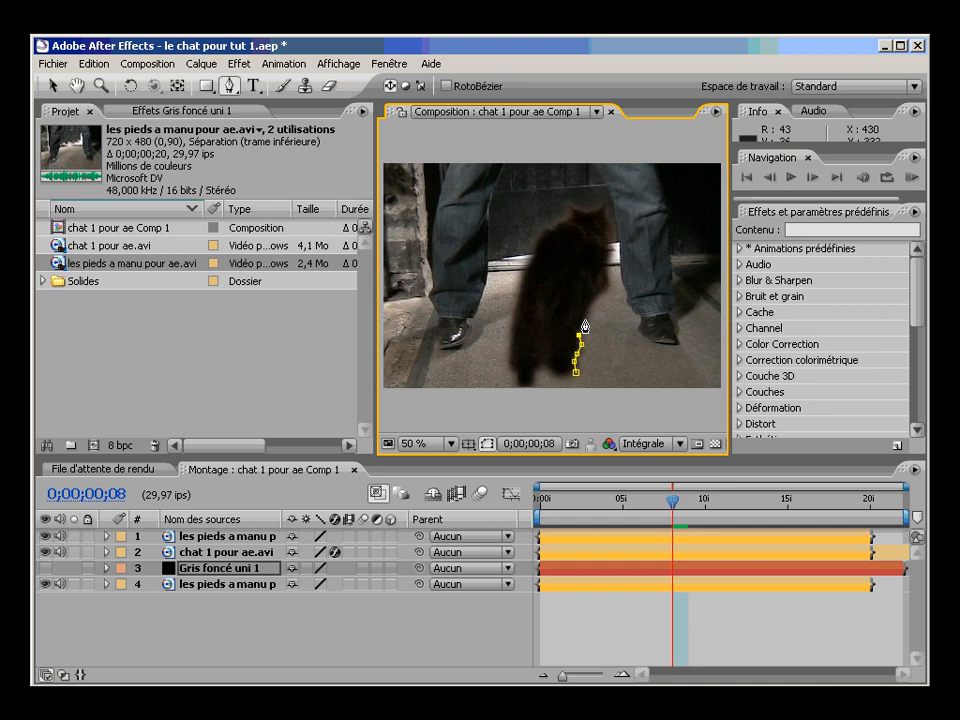
{"action": "left_click", "coordinate": [601, 293]}
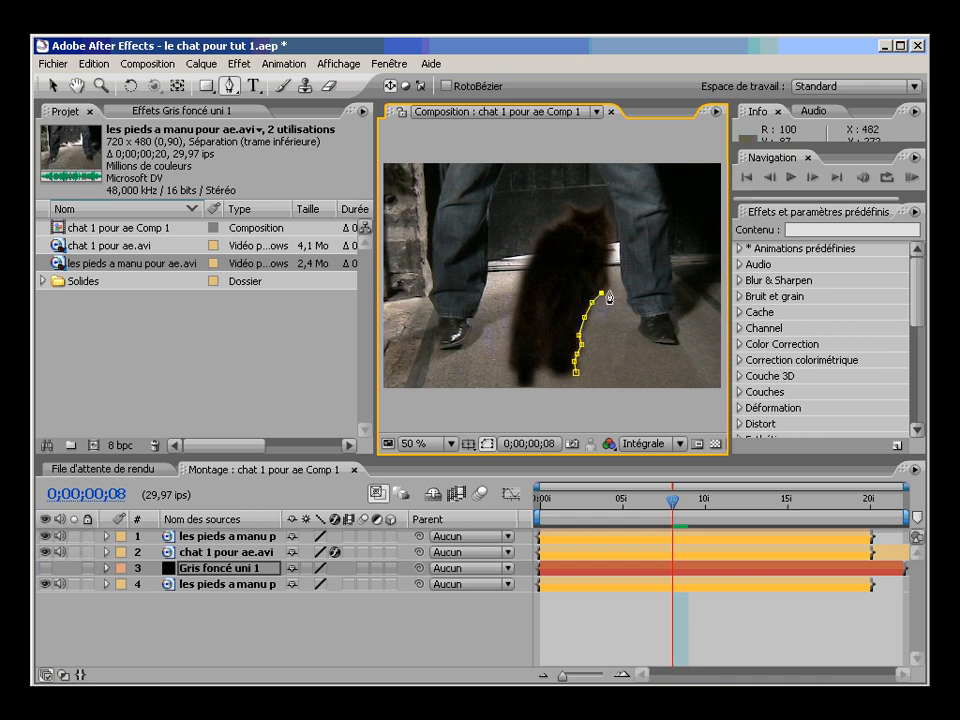
- Close the solid's mask as an irregular shadow shape on the ground beside the cat, and show and deselect the solid
{"action": "left_click", "coordinate": [609, 287]}
{"action": "left_click", "coordinate": [622, 290]}
{"action": "left_click", "coordinate": [607, 301]}
{"action": "left_click", "coordinate": [610, 308]}
{"action": "left_click", "coordinate": [612, 319]}
{"action": "left_click", "coordinate": [600, 325]}
{"action": "left_click", "coordinate": [600, 342]}
{"action": "left_click", "coordinate": [596, 353]}
{"action": "left_click", "coordinate": [586, 357]}
{"action": "left_click", "coordinate": [576, 373]}
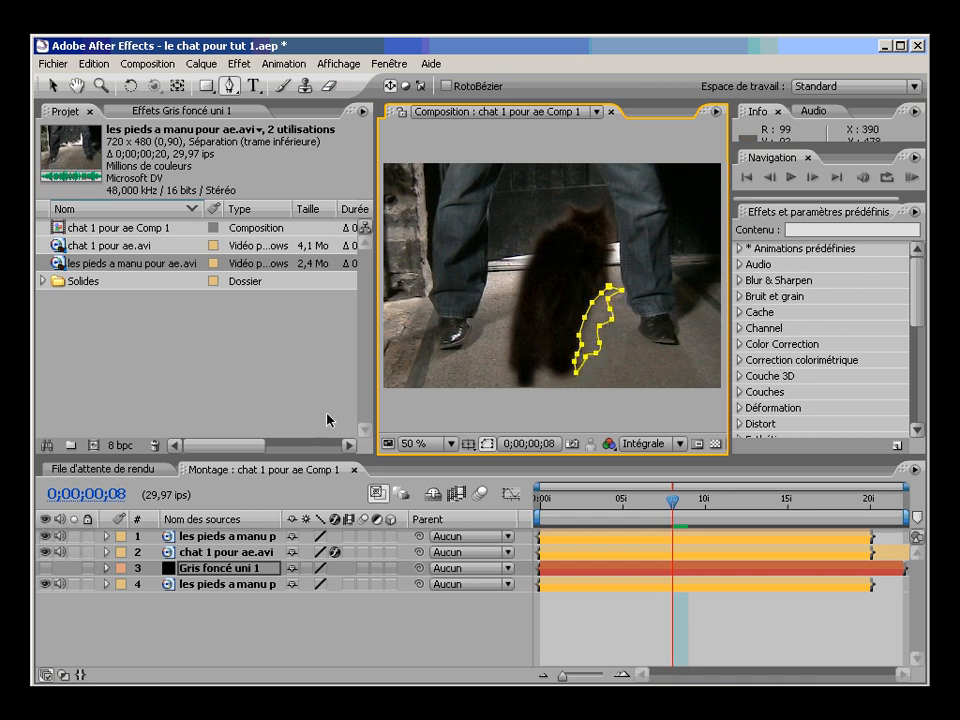
{"action": "left_click", "coordinate": [44, 567]}
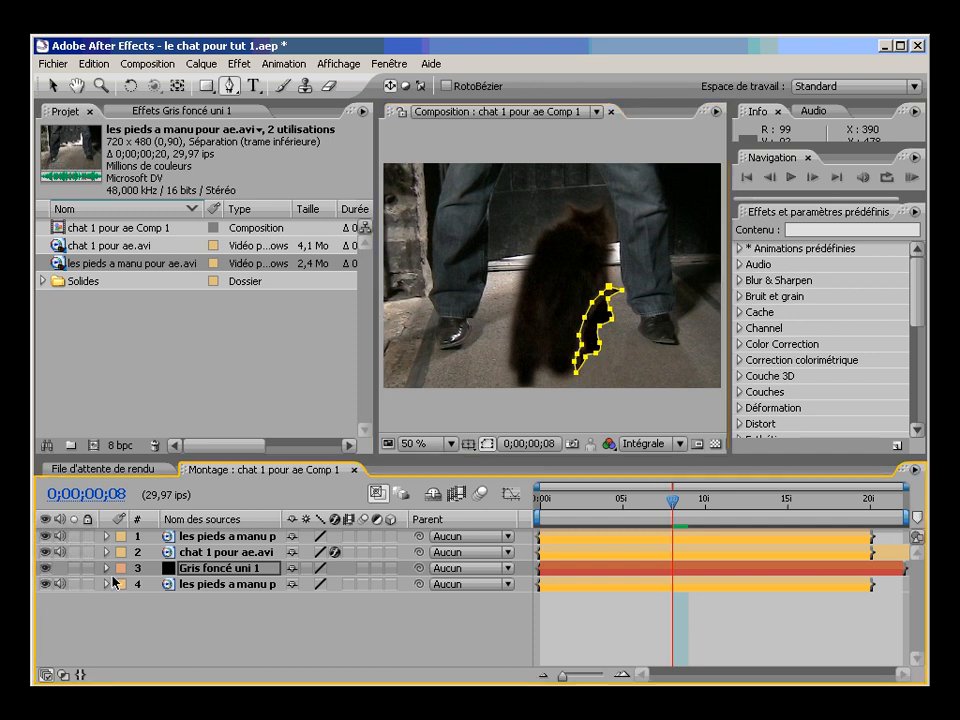
{"action": "left_click", "coordinate": [335, 631]}
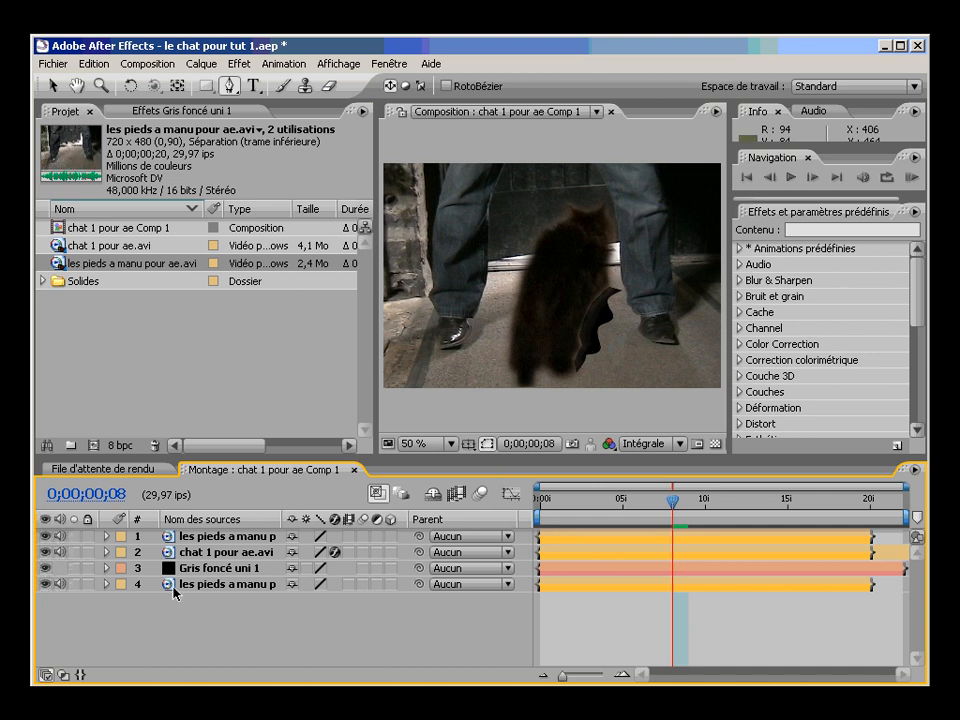
- Feather the black solid's shadow mask by 15 pixels in both directions to soften its edges
{"action": "left_click", "coordinate": [53, 86]}
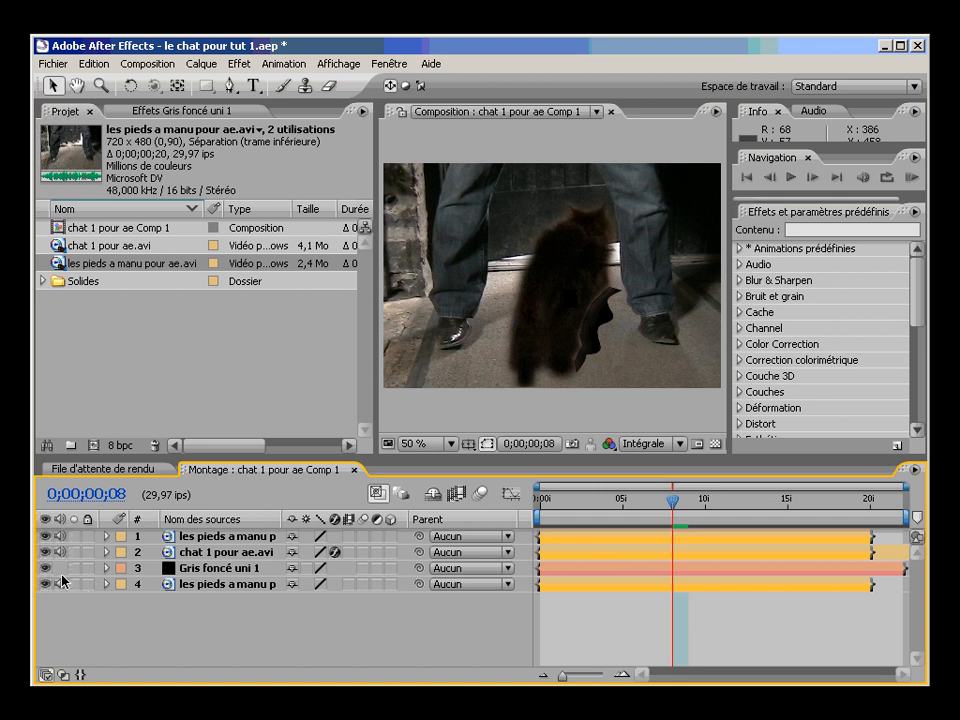
{"action": "left_click", "coordinate": [107, 568]}
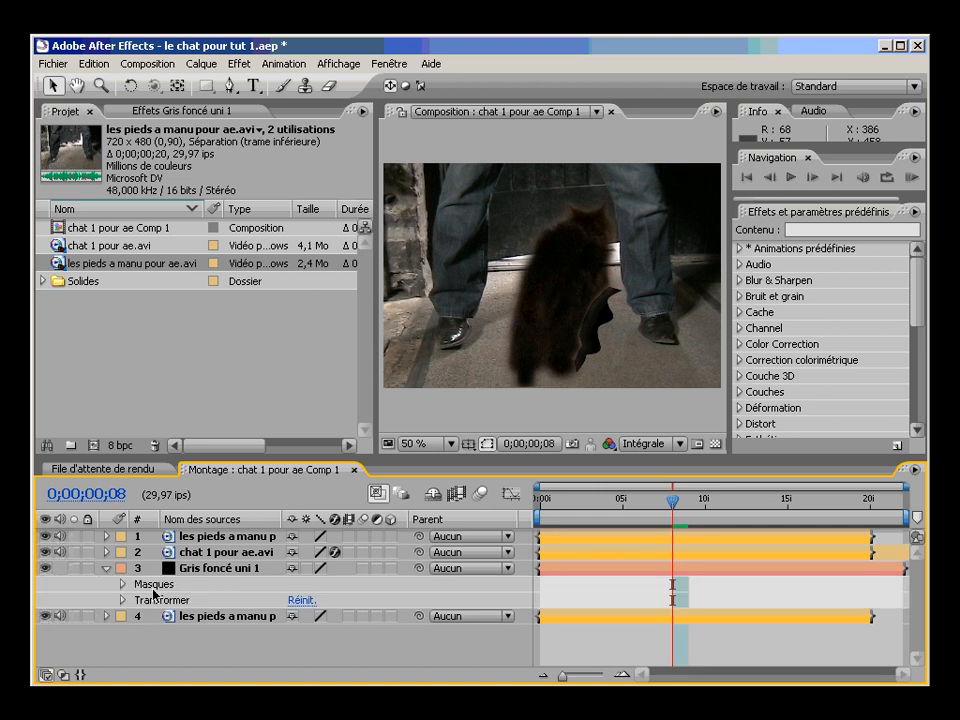
{"action": "left_click", "coordinate": [123, 584]}
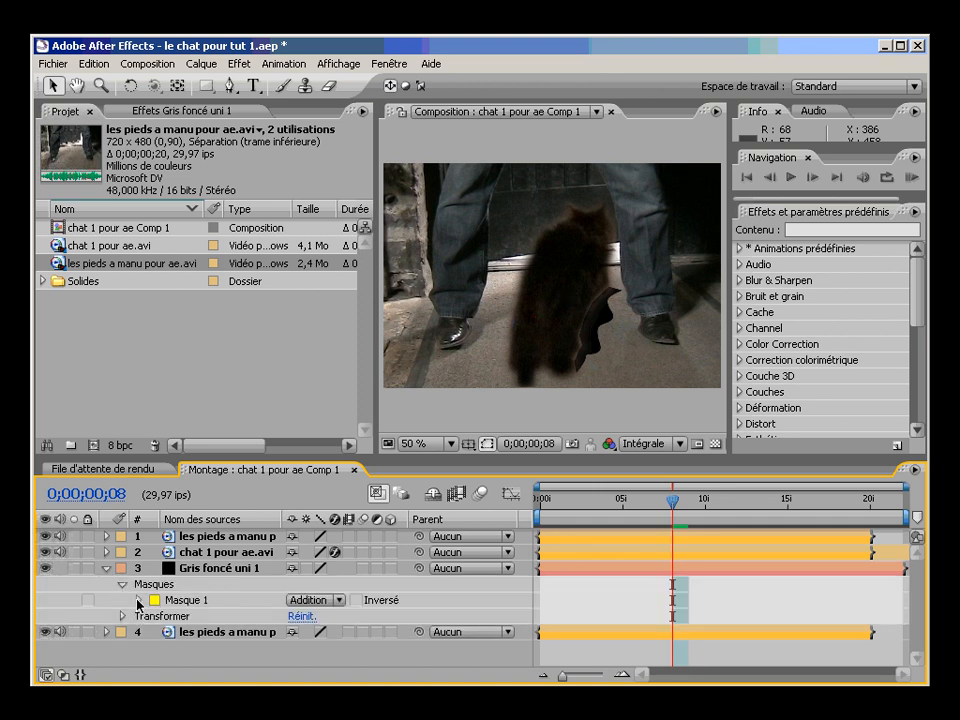
{"action": "left_click", "coordinate": [138, 600]}
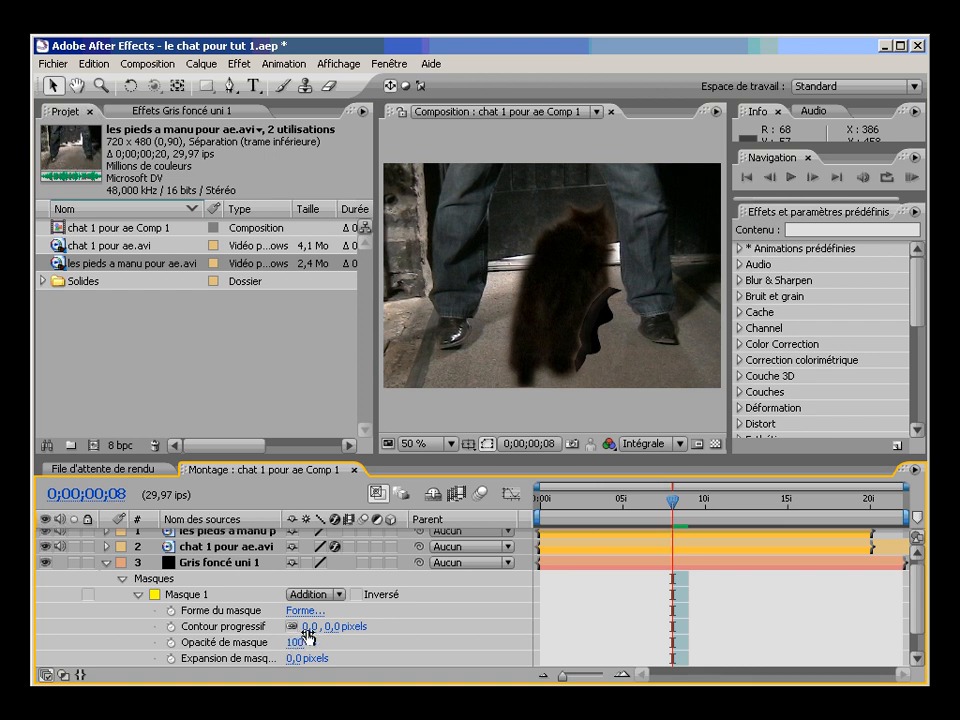
{"action": "mouse_move", "coordinate": [306, 632]}
{"action": "left_mouse_down"}
{"action": "mouse_move", "coordinate": [330, 627]}
{"action": "mouse_move", "coordinate": [322, 628]}
{"action": "left_mouse_up"}
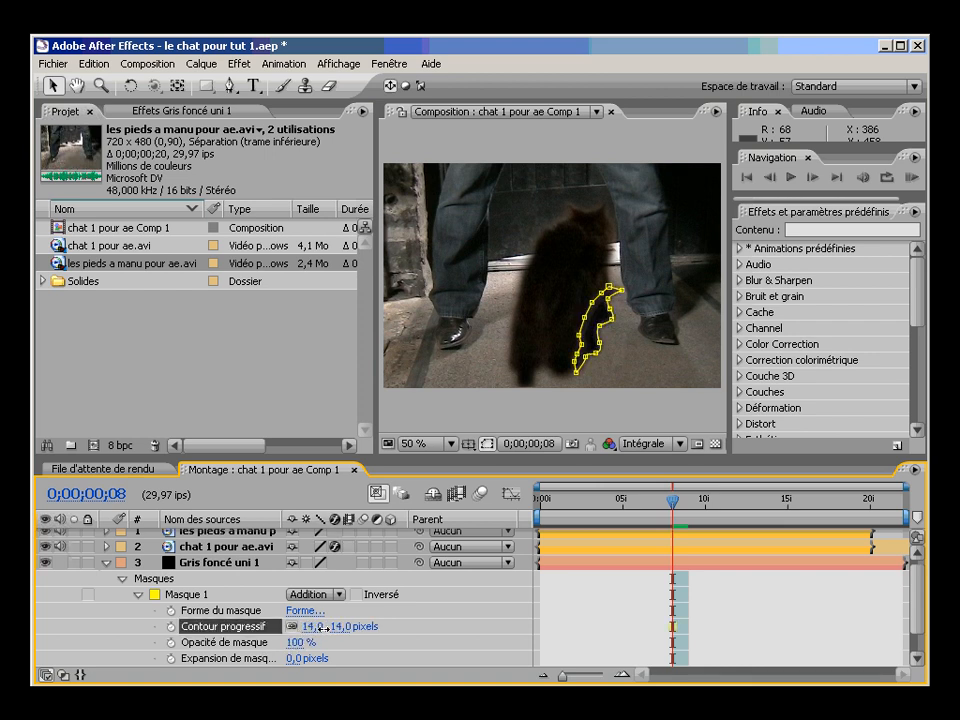
{"action": "left_click", "coordinate": [385, 657]}
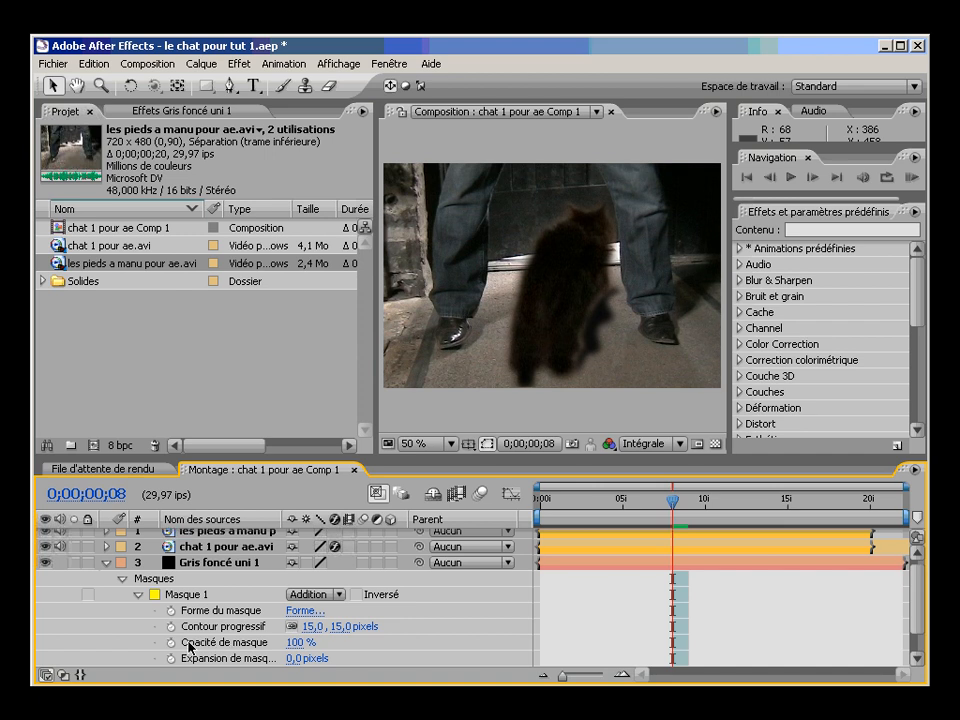
- Lower the shadow mask's opacity to 40 % and fine-tune its feather
{"action": "left_click_drag", "start_coordinate": [302, 649], "coordinate": [262, 642]}
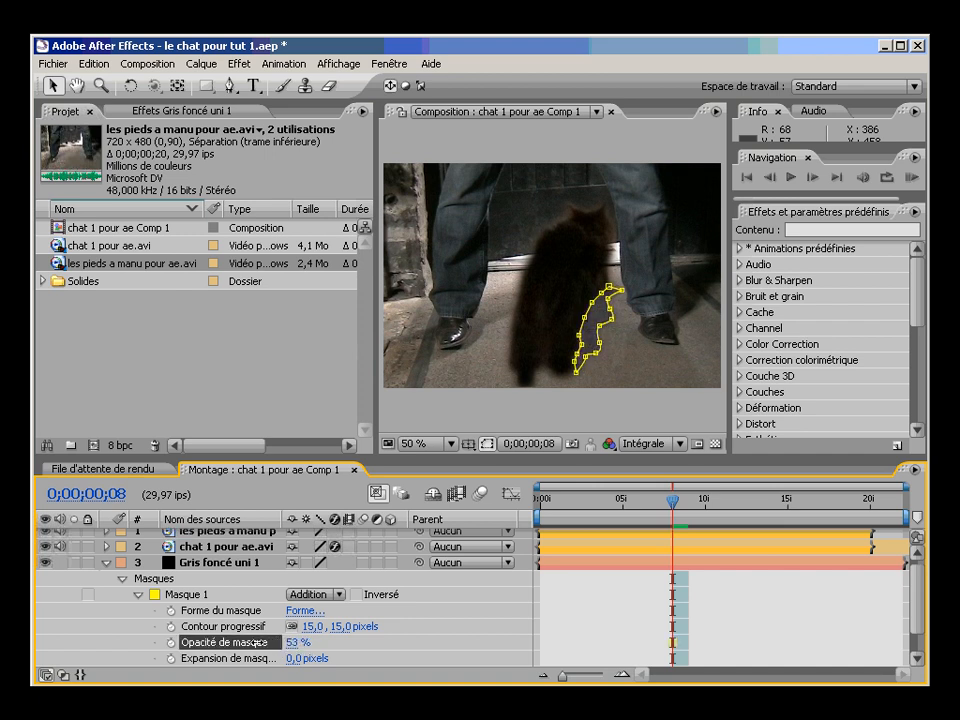
{"action": "left_click", "coordinate": [413, 638]}
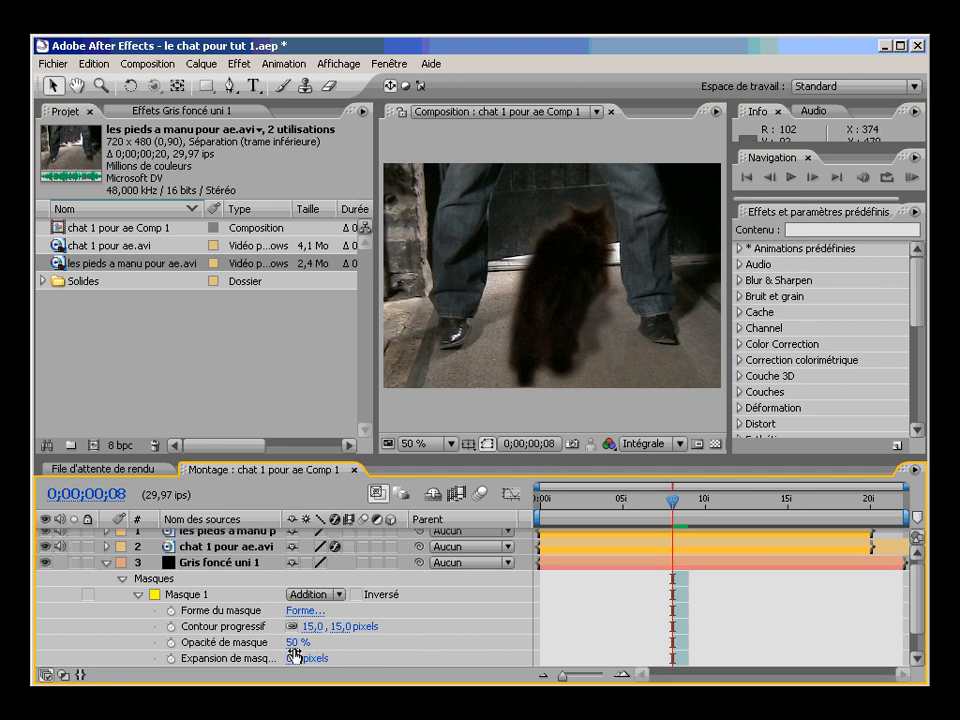
{"action": "left_click_drag", "start_coordinate": [295, 643], "coordinate": [290, 646]}
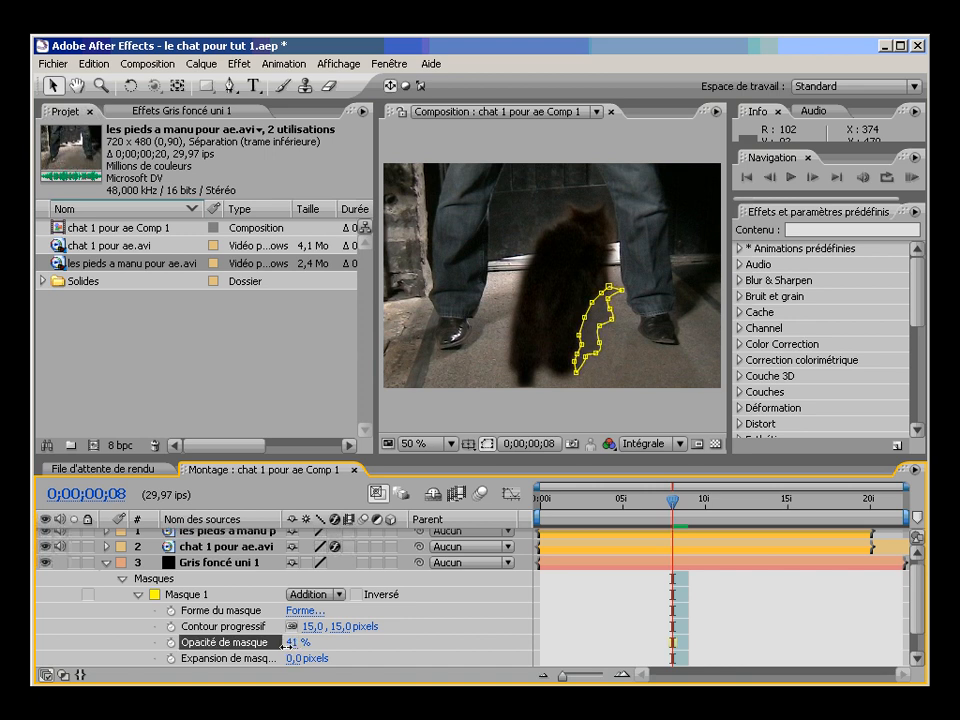
{"action": "left_click", "coordinate": [418, 613]}
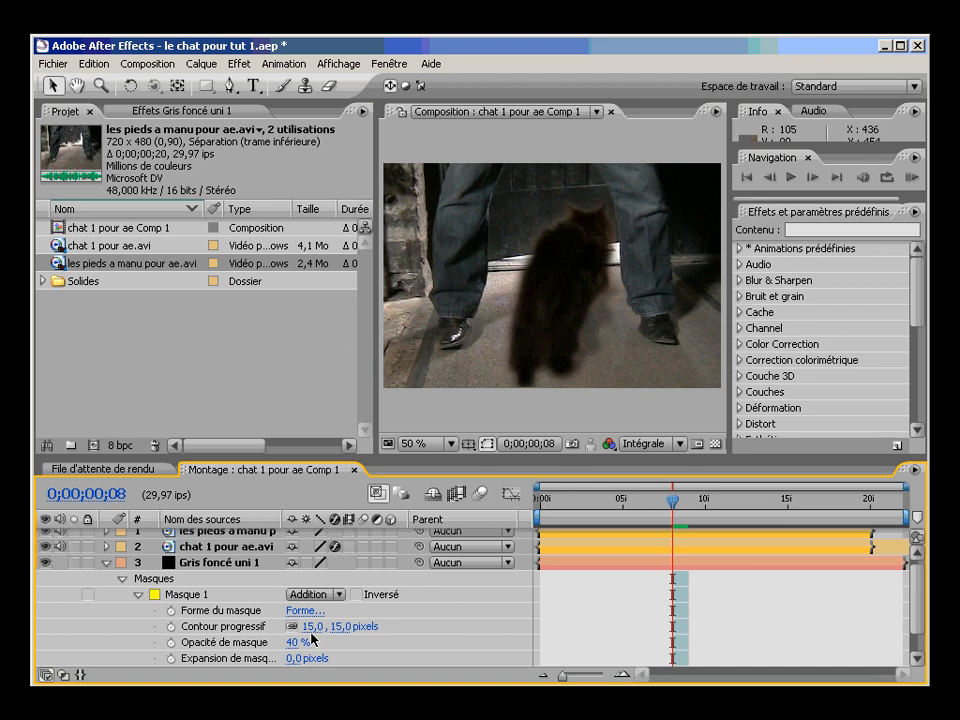
{"action": "left_click_drag", "start_coordinate": [313, 626], "coordinate": [310, 628]}
{"action": "left_click", "coordinate": [358, 648]}
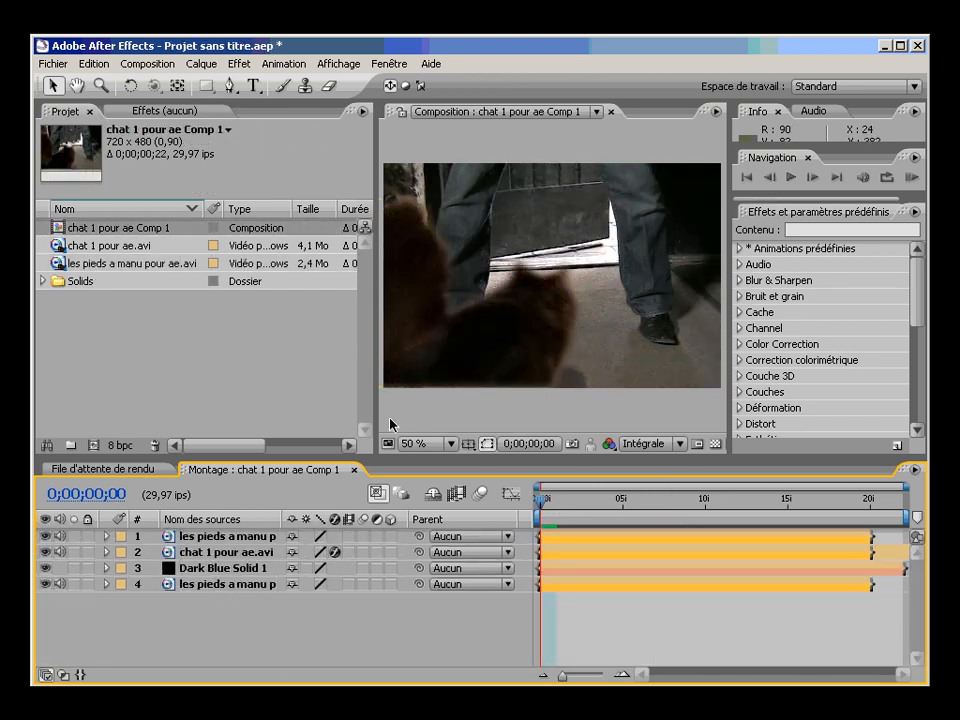
- In the finished composite, go to 0;00;00;08 and examine Mask 1 and Mask 2 on the shadow solid
{"action": "left_click_drag", "start_coordinate": [551, 500], "coordinate": [672, 500]}
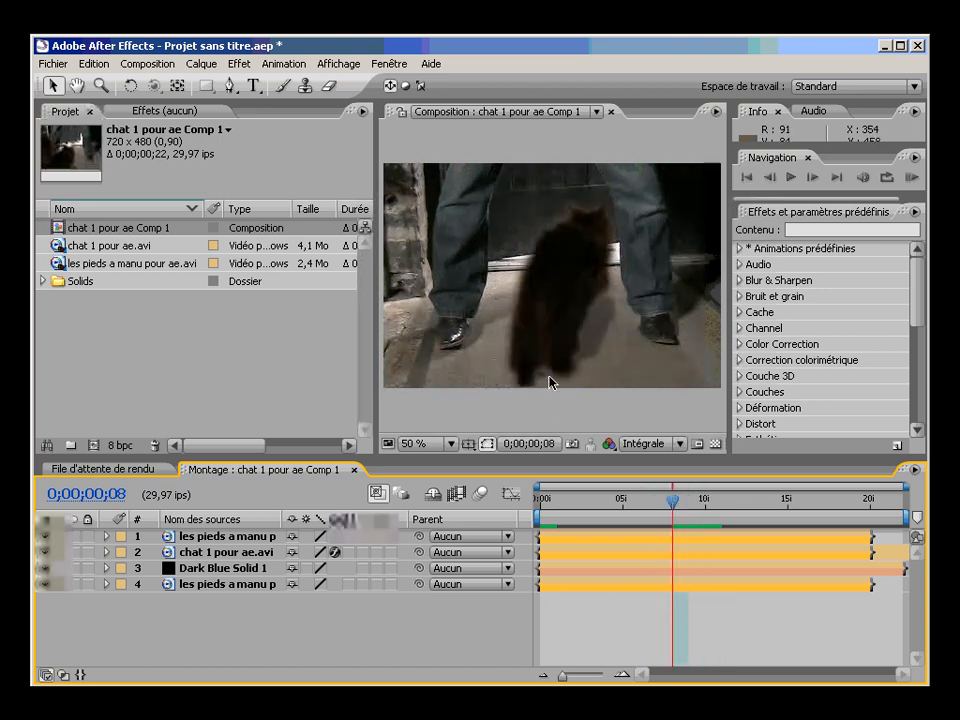
{"action": "left_click", "coordinate": [106, 568]}
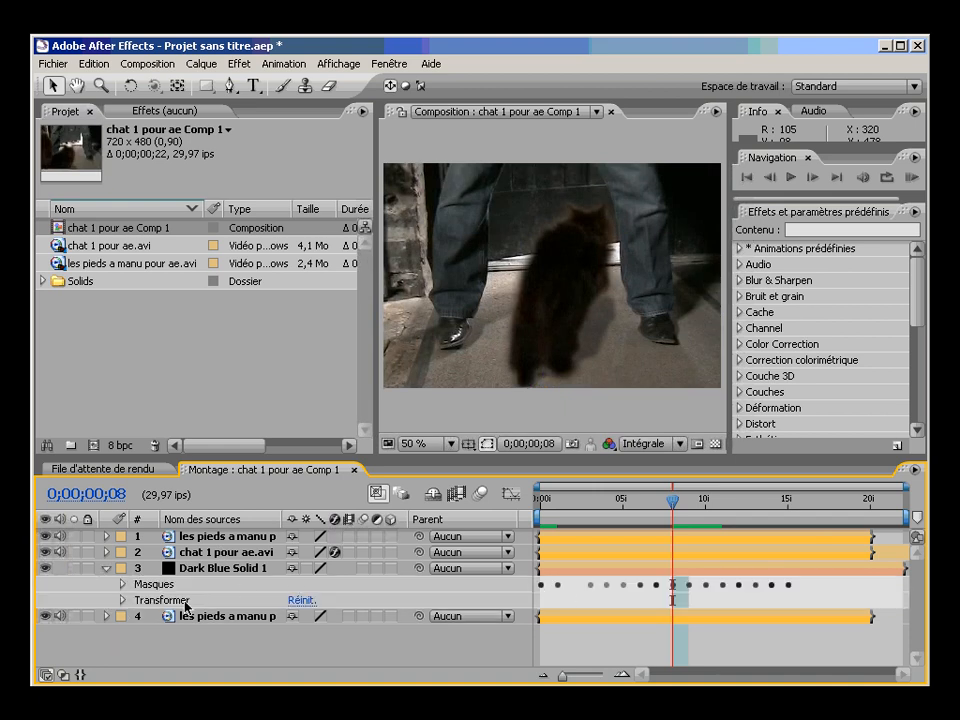
{"action": "left_click", "coordinate": [122, 584]}
{"action": "left_click", "coordinate": [179, 601]}
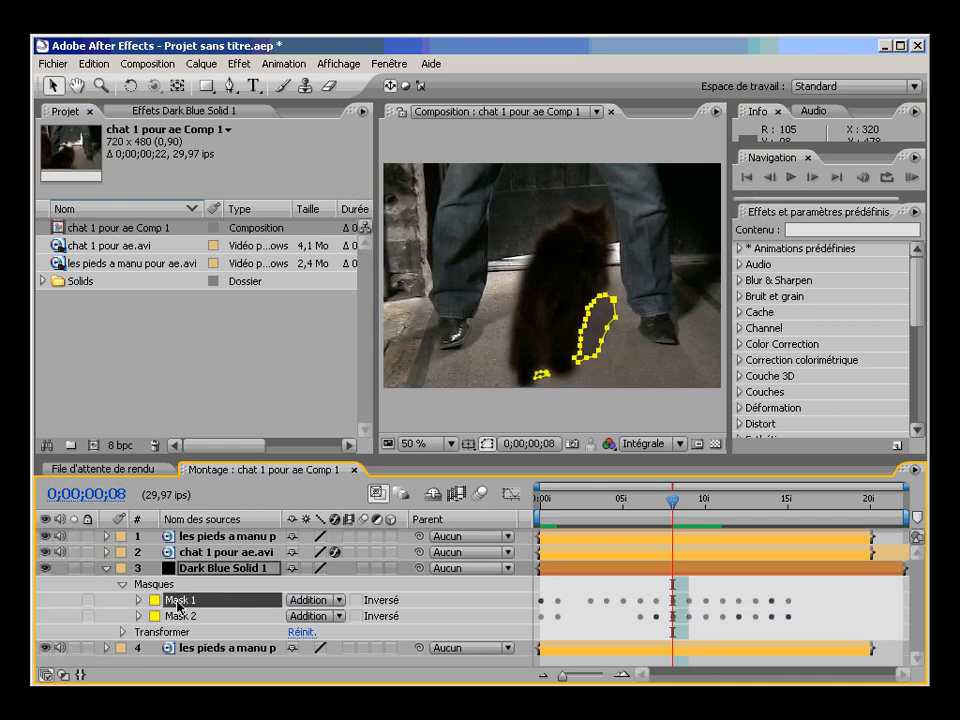
{"action": "left_click", "coordinate": [177, 618]}
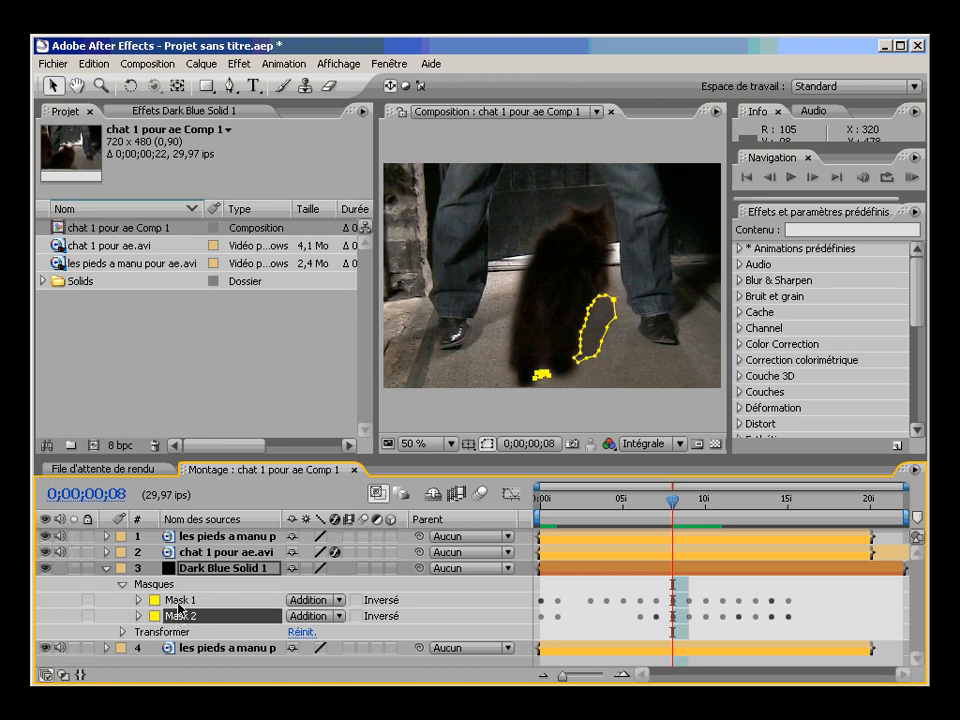
{"action": "left_click", "coordinate": [179, 600]}
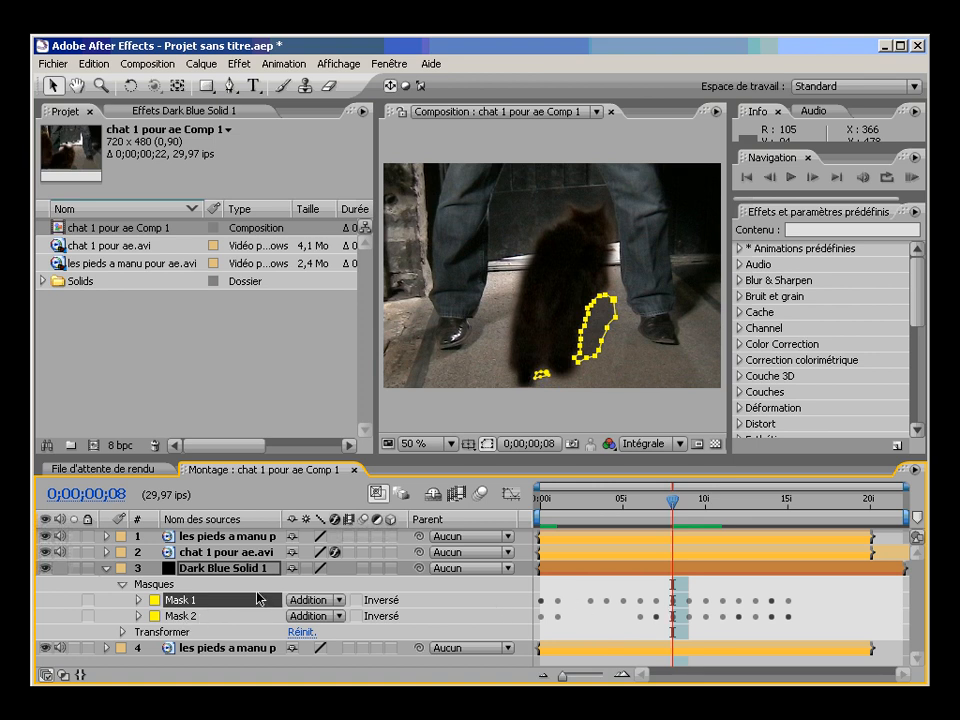
- Collapse the shadow solid's properties and scrub the composite to 0;00;00;16 and back to 0;00;00;07 to check the animated shadow
{"action": "left_click", "coordinate": [107, 569]}
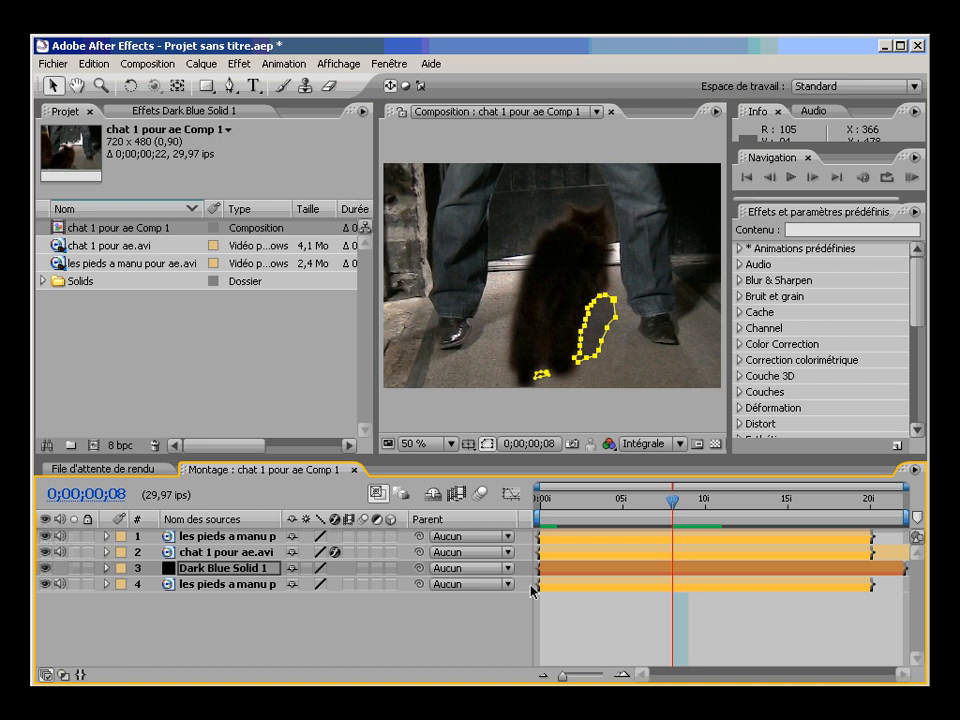
{"action": "left_click_drag", "start_coordinate": [676, 526], "coordinate": [804, 502]}
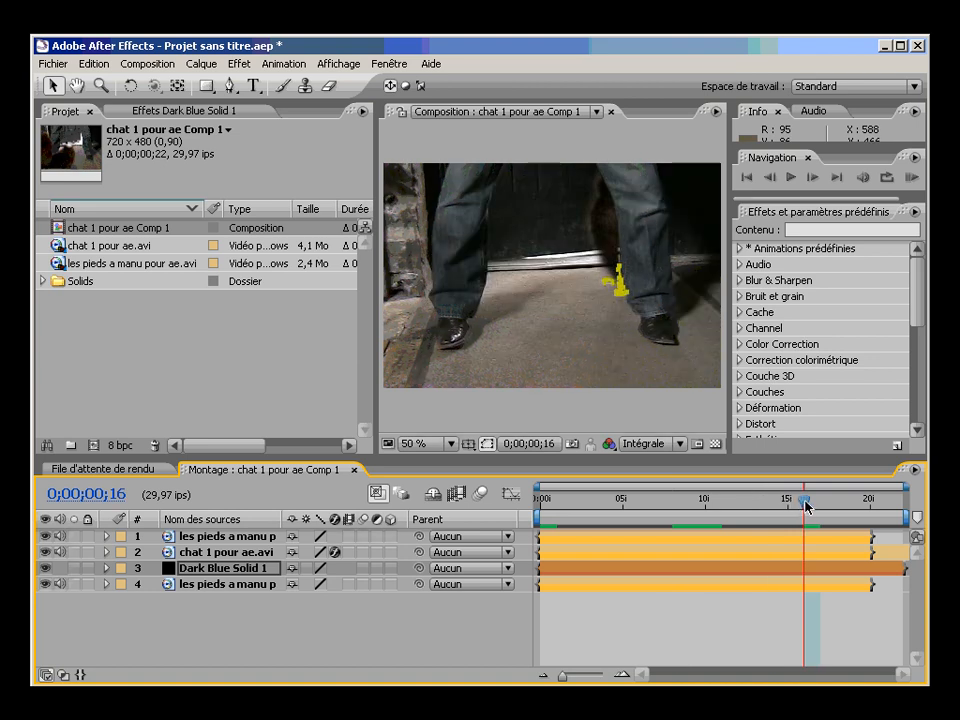
{"action": "left_click_drag", "start_coordinate": [806, 503], "coordinate": [637, 512]}
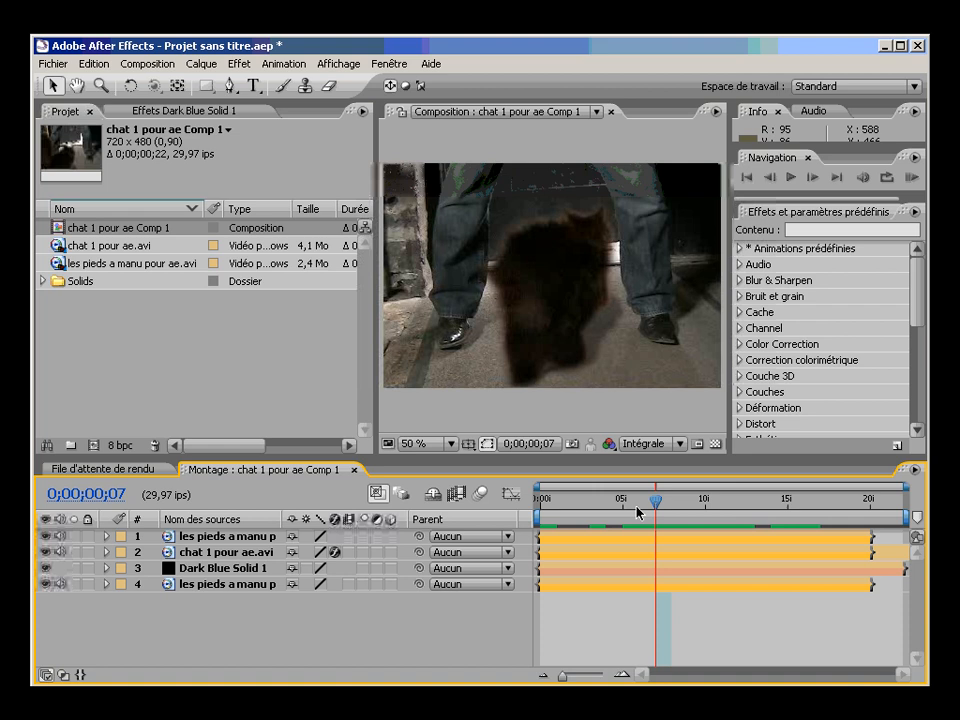